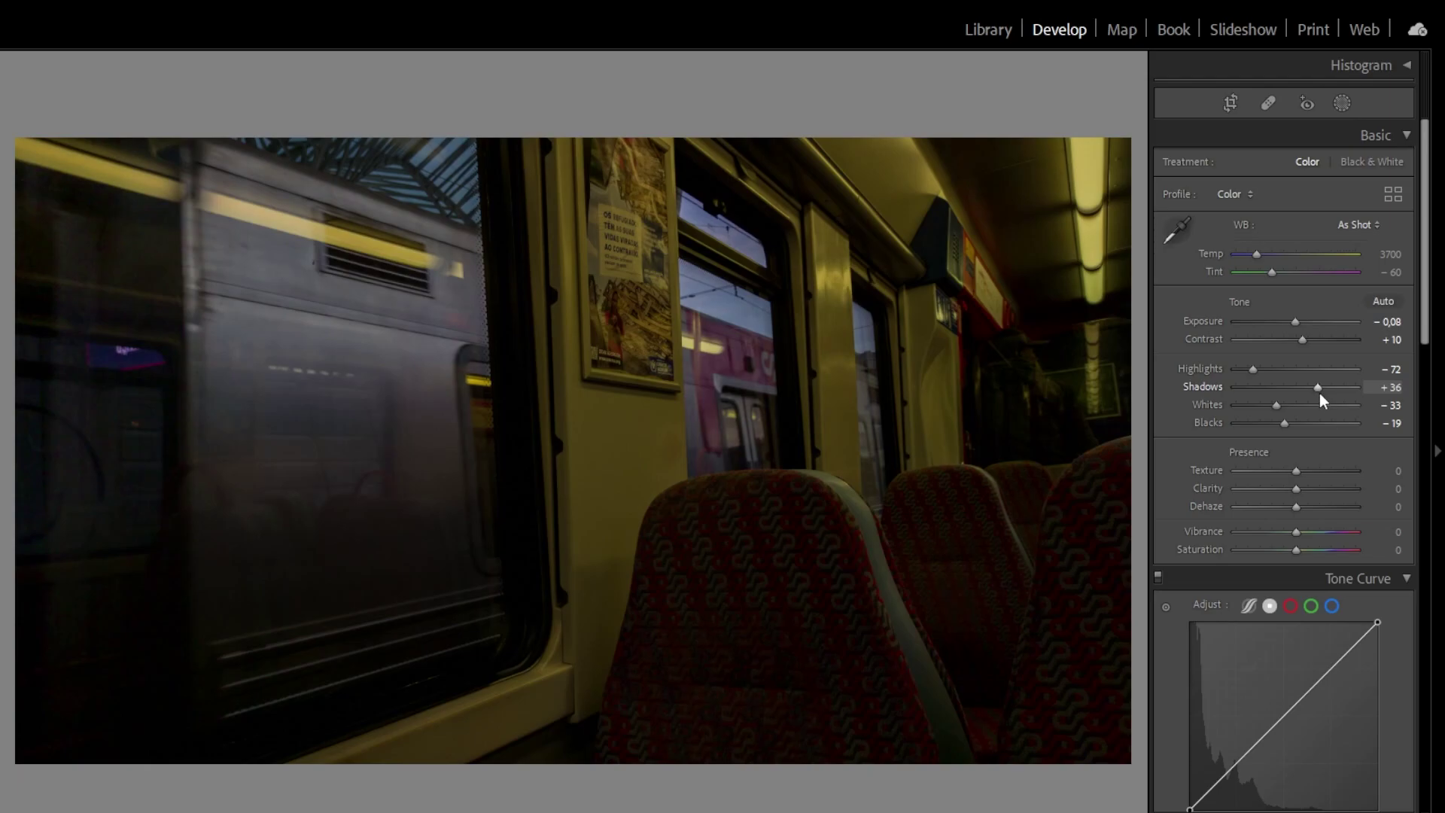
Set Texture and Clarity to -6, and the white balance to a temperature of 4700 and a tint of -120
{"action": "left_click_drag", "start_coordinate": [1298, 471], "coordinate": [1294, 471]}
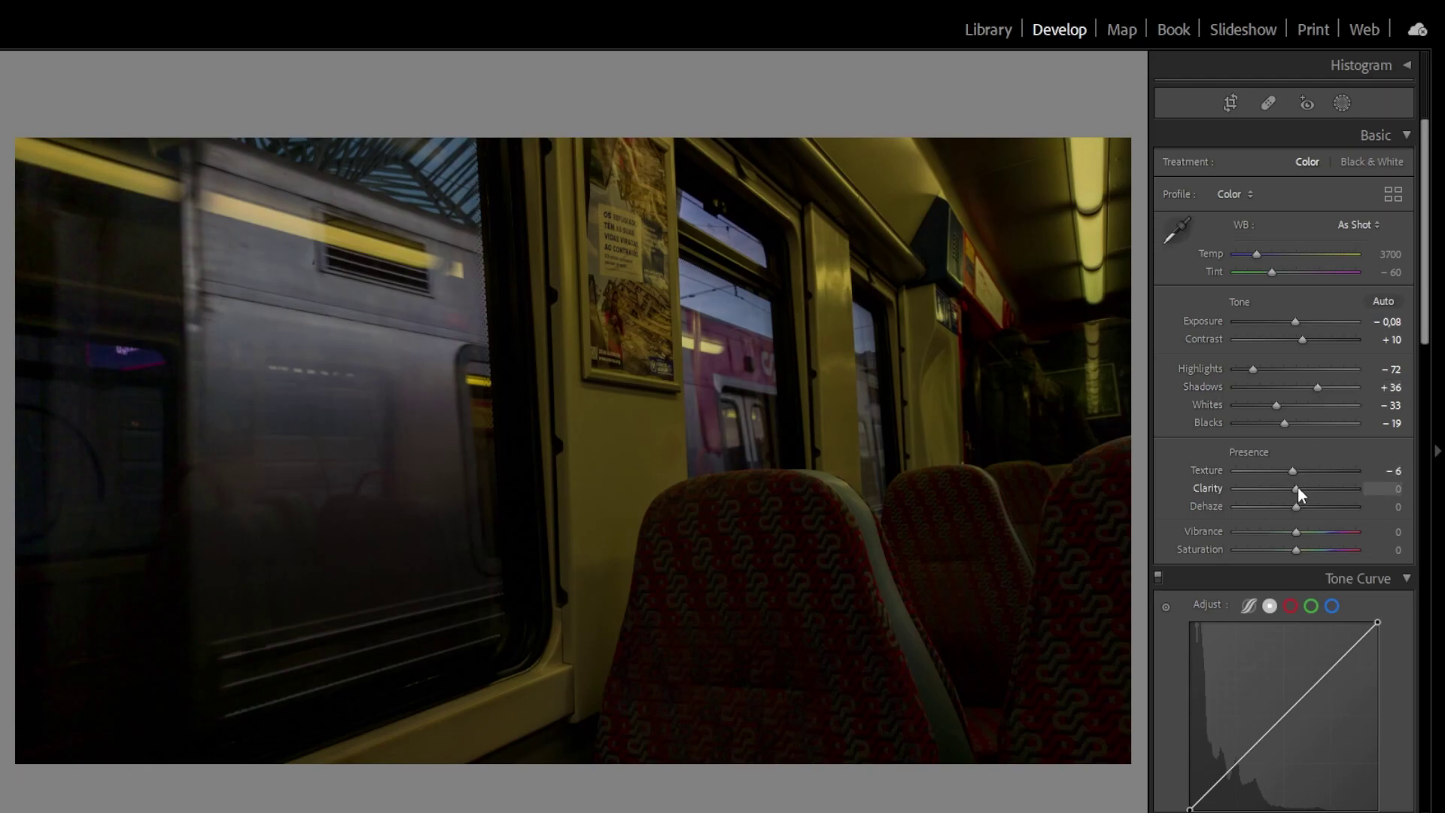
{"action": "left_click_drag", "start_coordinate": [1258, 259], "coordinate": [1271, 259]}
{"action": "left_click", "coordinate": [1391, 253]}
{"action": "type", "text": "4700"}
{"action": "key", "text": "Return"}
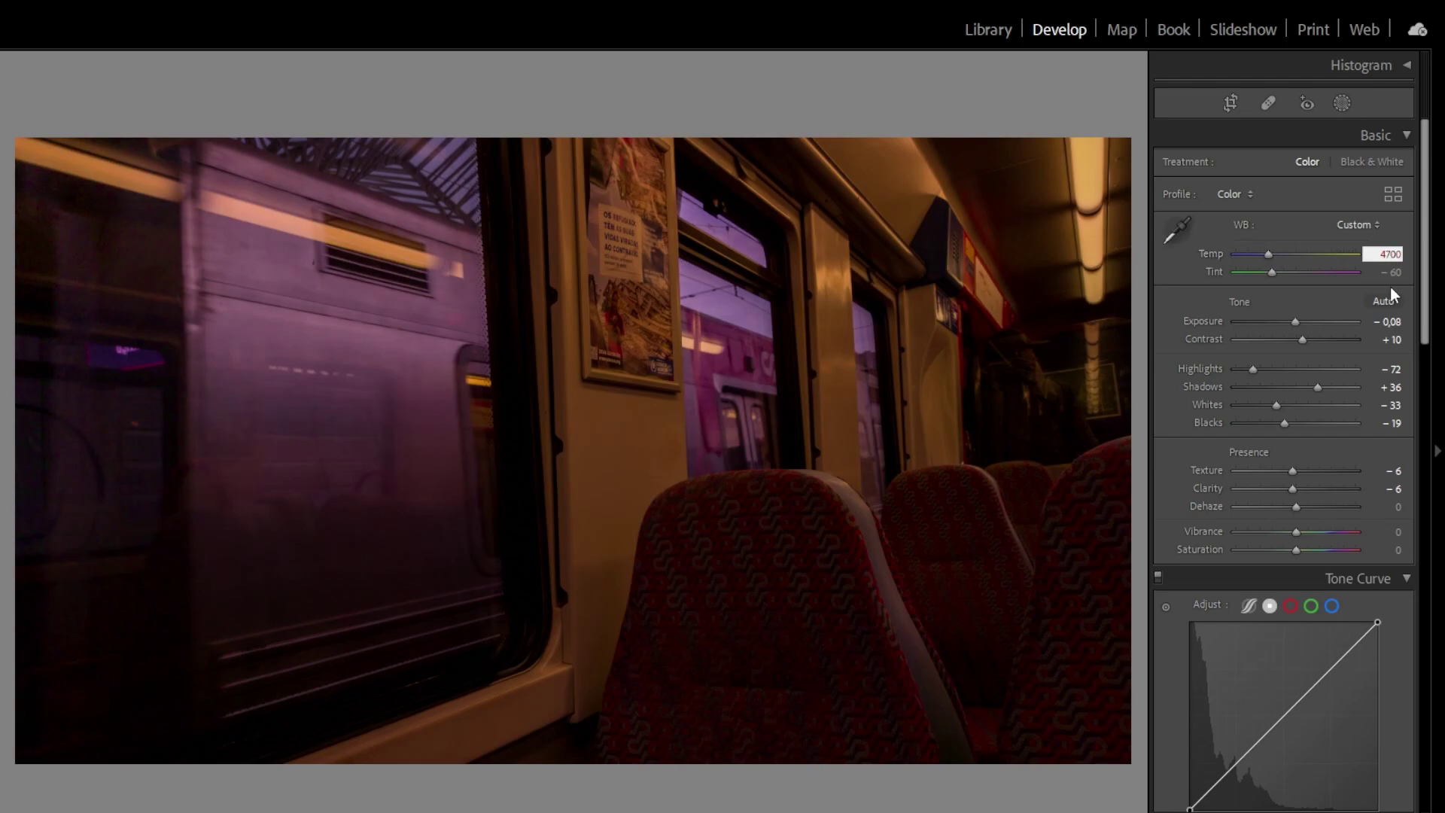
{"action": "left_click_drag", "start_coordinate": [1272, 273], "coordinate": [1252, 270]}
{"action": "left_click", "coordinate": [1391, 271]}
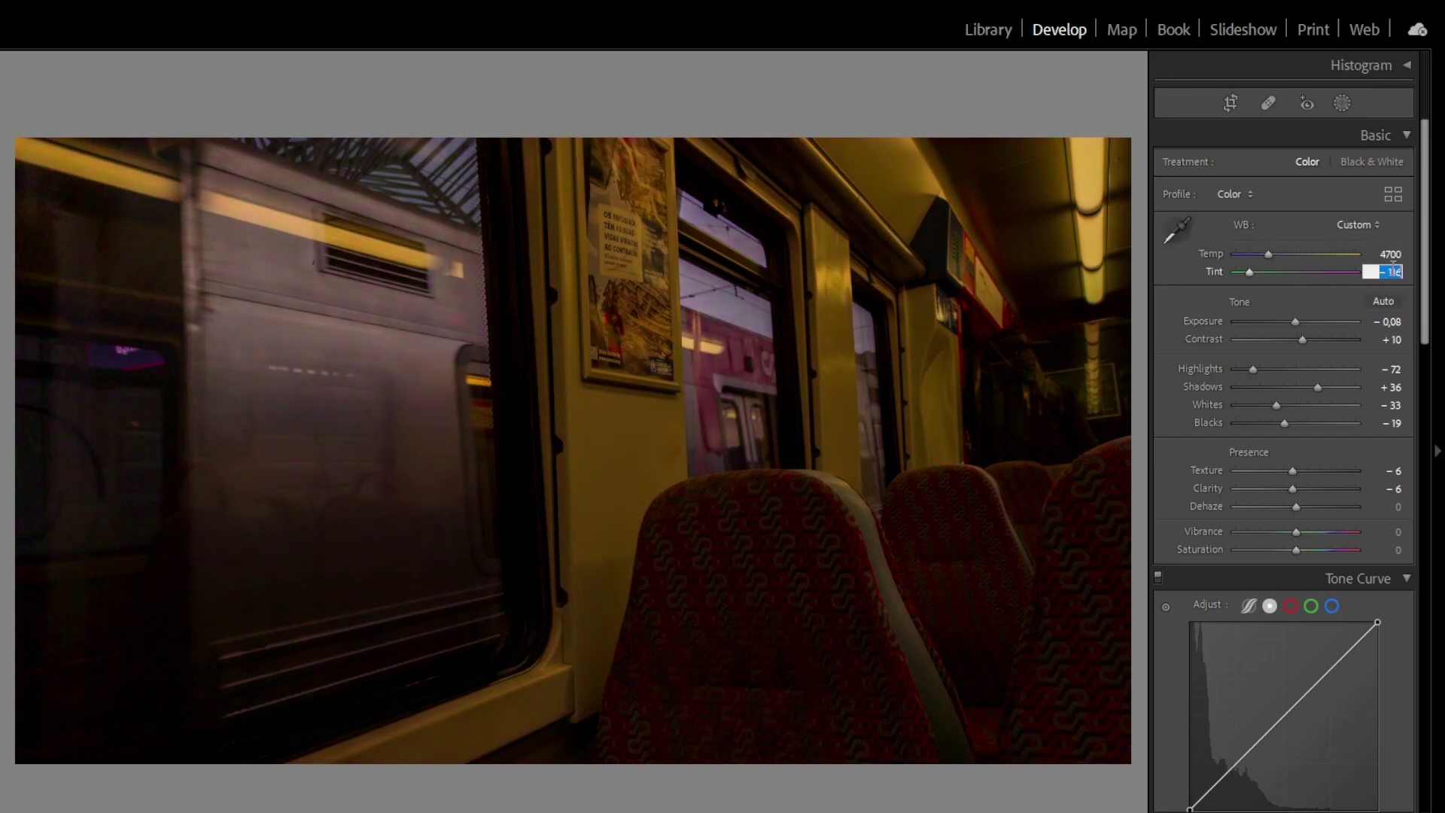
{"action": "type", "text": "-120"}
Shape the tone curve into a gentle S, raising the black point to output 12 and lowering the white point
{"action": "scroll", "coordinate": [1272, 493], "scroll_direction": "down", "scroll_amount": 3}
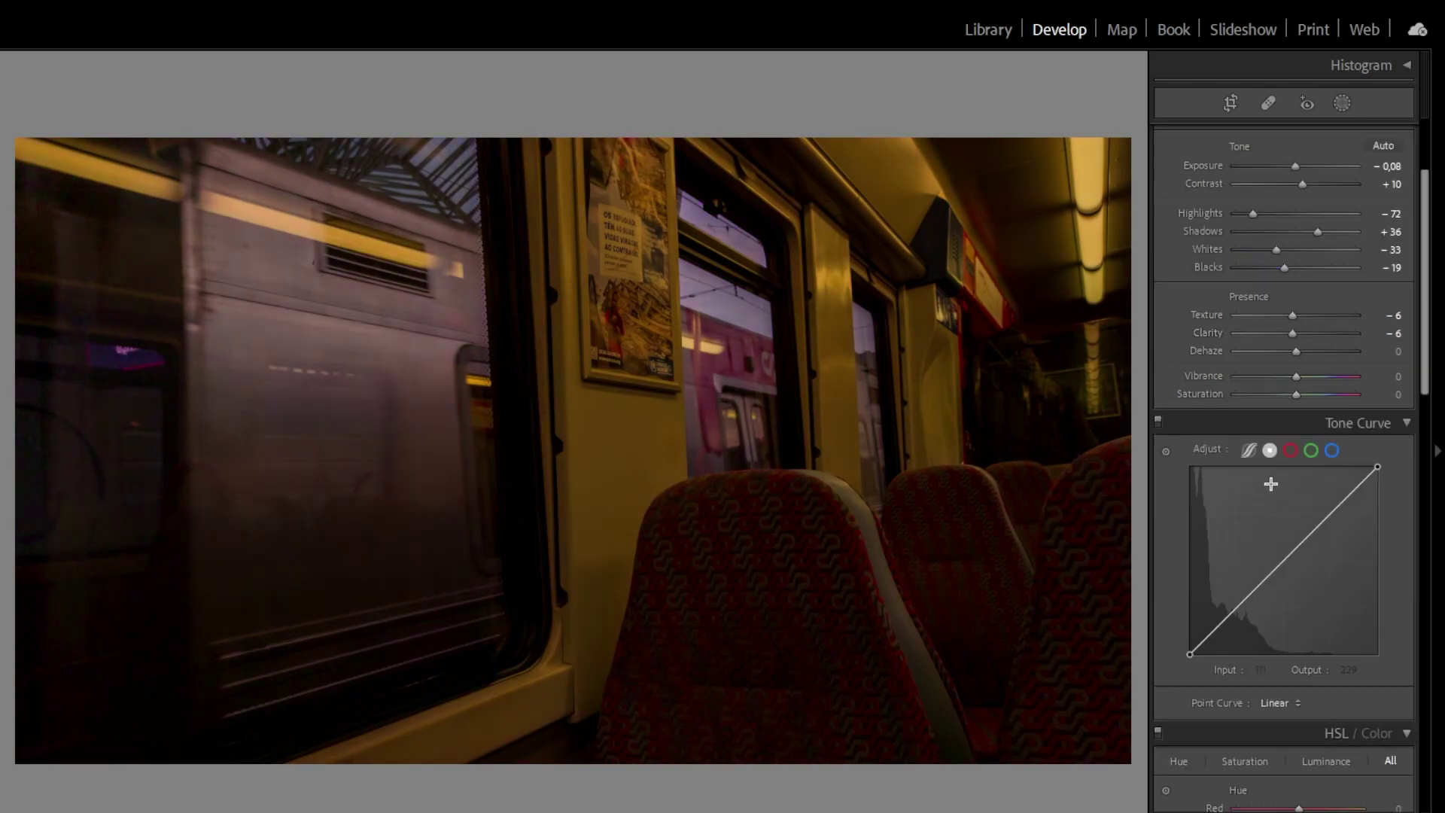
{"action": "left_click_drag", "start_coordinate": [1327, 517], "coordinate": [1328, 509]}
{"action": "left_click_drag", "start_coordinate": [1238, 607], "coordinate": [1238, 611]}
{"action": "left_click_drag", "start_coordinate": [1189, 652], "coordinate": [1165, 647]}
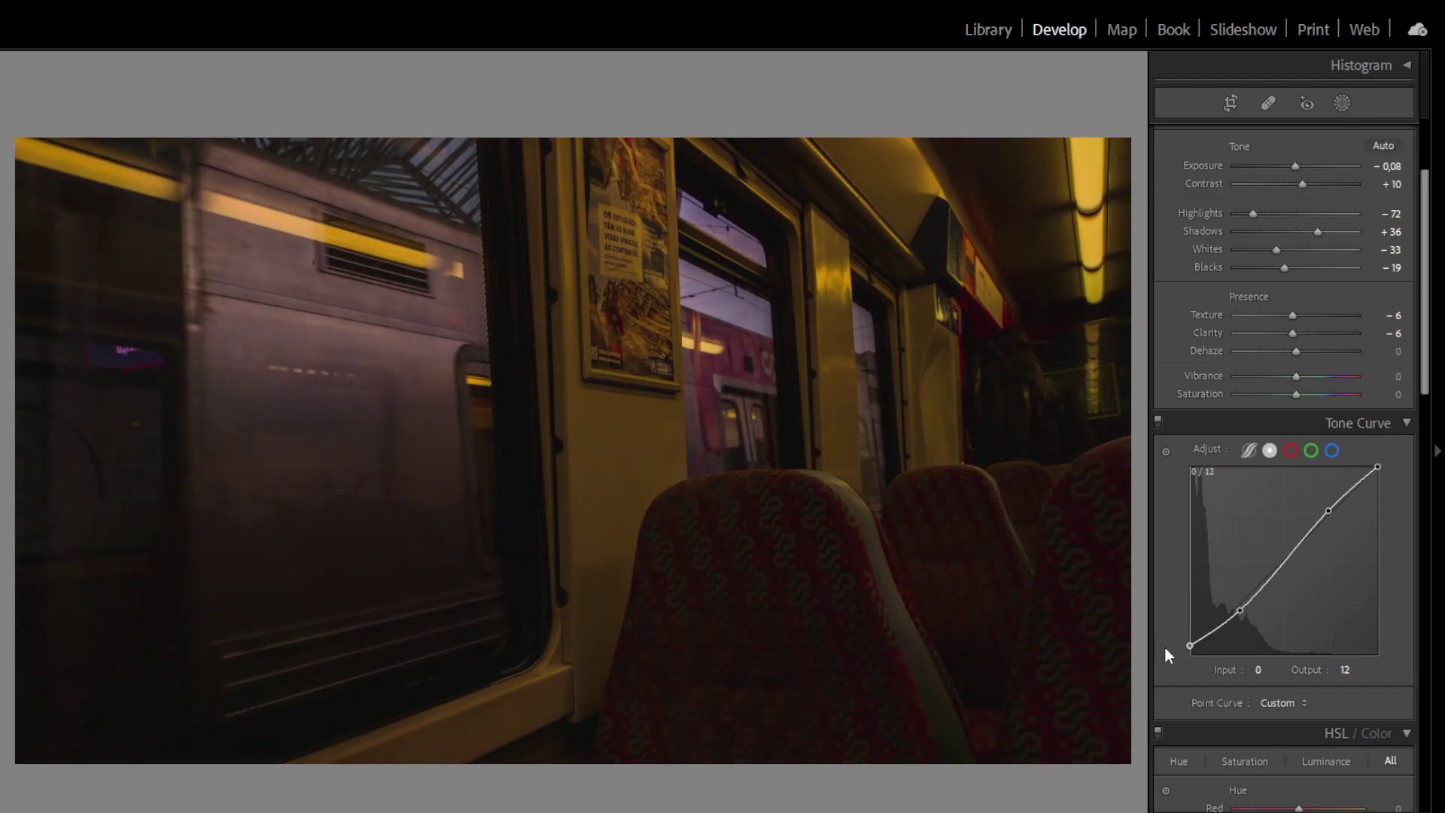
{"action": "left_click_drag", "start_coordinate": [1378, 468], "coordinate": [1369, 476]}
Set the HSL hues to Red +50, Orange -11, Yellow -39, Blue -43, Purple -100 and Magenta -100
{"action": "scroll", "coordinate": [1325, 451], "scroll_direction": "down", "scroll_amount": 10}
{"action": "left_click_drag", "start_coordinate": [1299, 189], "coordinate": [1276, 241]}
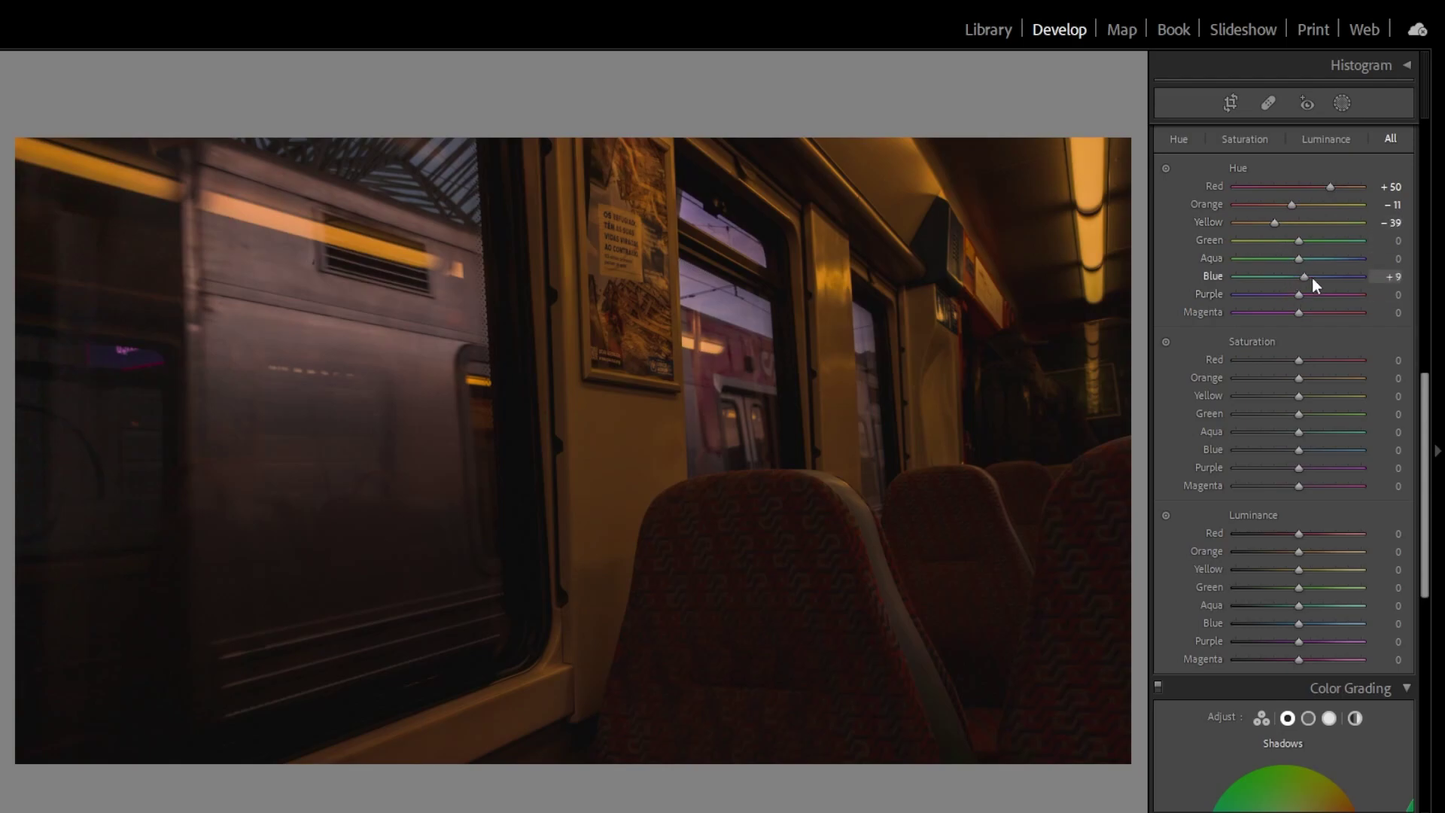
{"action": "left_click_drag", "start_coordinate": [1299, 295], "coordinate": [1208, 308]}
{"action": "left_click_drag", "start_coordinate": [1296, 312], "coordinate": [1223, 319]}
{"action": "left_click_drag", "start_coordinate": [1301, 277], "coordinate": [1272, 279]}
Set the Purple saturation to -36 and the luminance to Orange +27, Yellow +27, Blue +34 and Purple +60
{"action": "mouse_move", "coordinate": [1298, 467]}
{"action": "left_mouse_down"}
{"action": "mouse_move", "coordinate": [1240, 466]}
{"action": "mouse_move", "coordinate": [1276, 465]}
{"action": "left_mouse_up"}
{"action": "left_click_drag", "start_coordinate": [1299, 551], "coordinate": [1314, 572]}
{"action": "left_click_drag", "start_coordinate": [1298, 642], "coordinate": [1320, 621]}
{"action": "left_click", "coordinate": [1334, 624]}
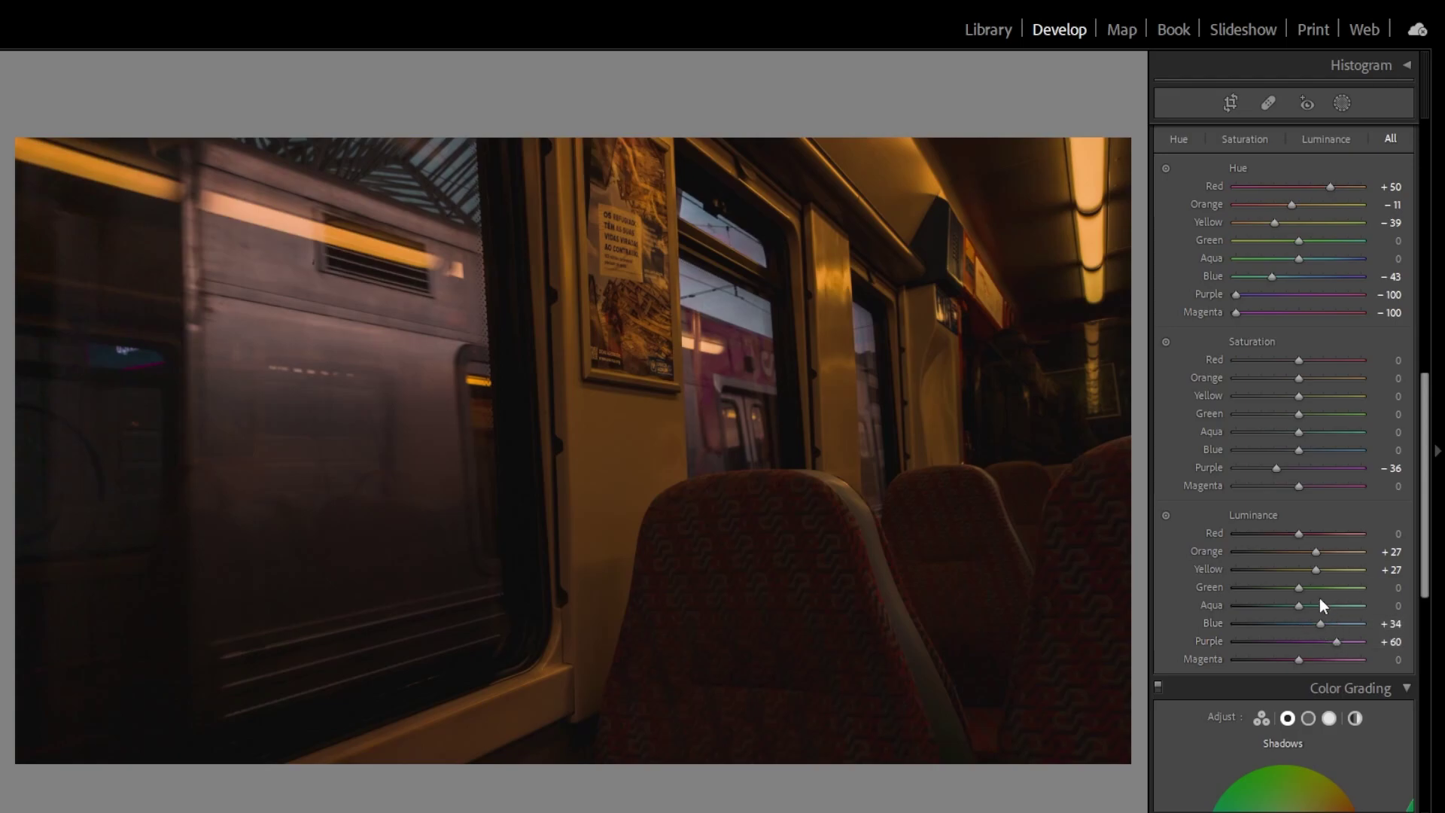
Color grade the shadows towards orange, and the midtones with hue 25 and saturation 20
{"action": "scroll", "coordinate": [1295, 557], "scroll_direction": "down", "scroll_amount": 6}
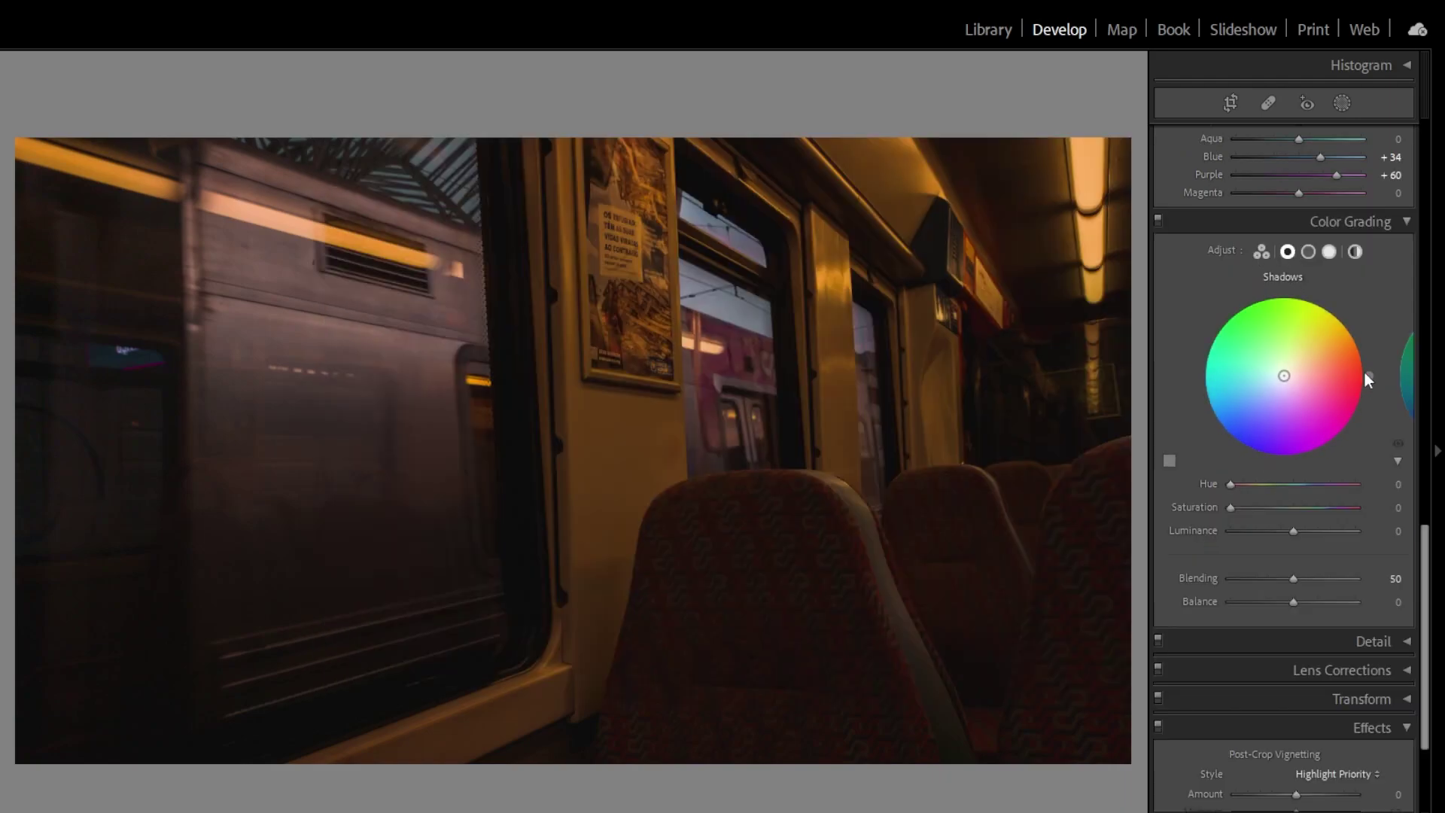
{"action": "left_click_drag", "start_coordinate": [1366, 372], "coordinate": [1361, 339]}
{"action": "left_click_drag", "start_coordinate": [1231, 508], "coordinate": [1293, 530]}
{"action": "left_click", "coordinate": [1308, 252]}
{"action": "left_click_drag", "start_coordinate": [1229, 511], "coordinate": [1255, 511]}
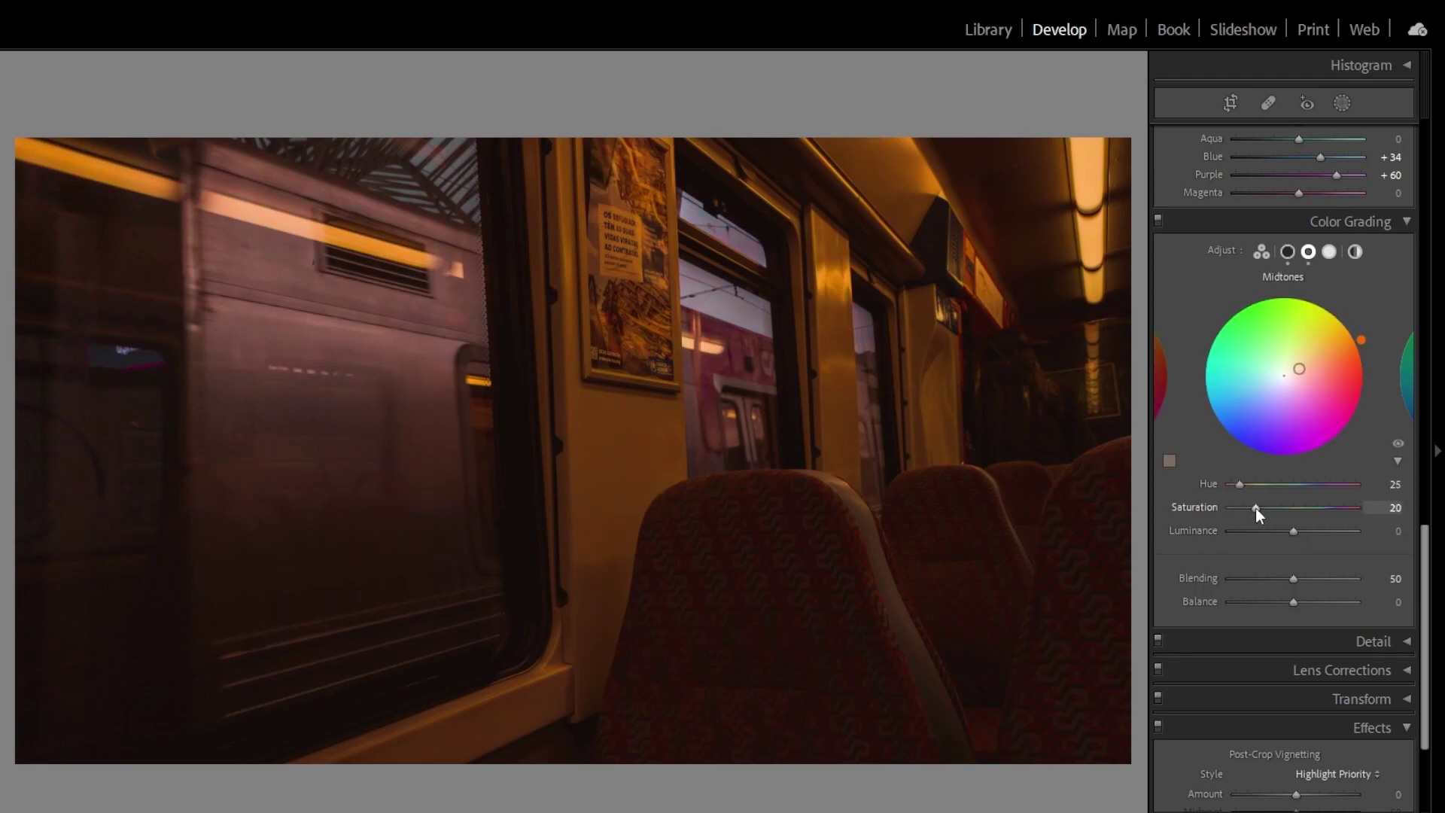
Color grade the highlights blue with hue 215 and saturation 100
{"action": "left_click", "coordinate": [1329, 251]}
{"action": "left_click_drag", "start_coordinate": [1232, 485], "coordinate": [1309, 489]}
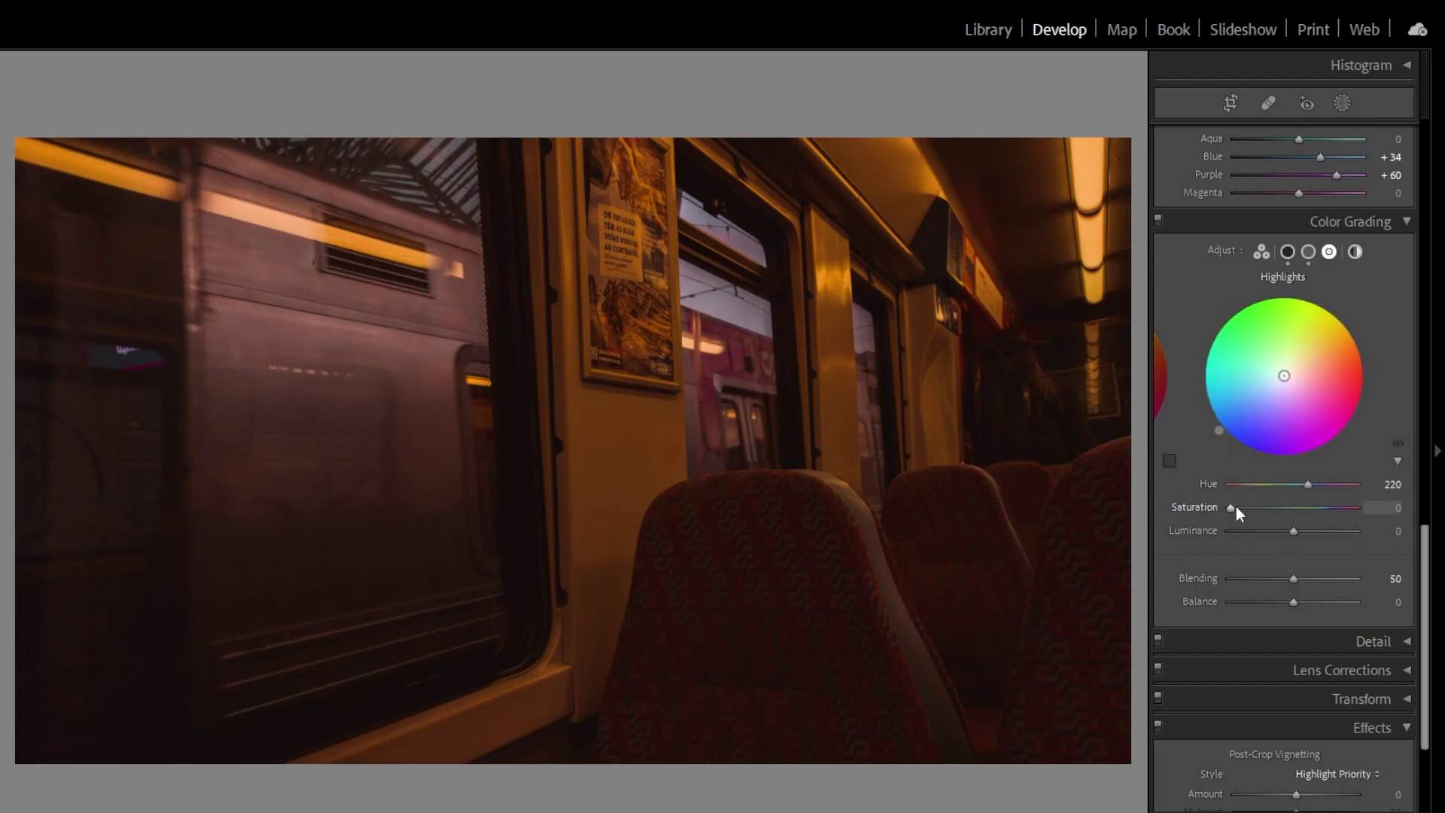
{"action": "mouse_move", "coordinate": [1217, 441]}
{"action": "left_mouse_down"}
{"action": "mouse_move", "coordinate": [1213, 429]}
{"action": "mouse_move", "coordinate": [1240, 432]}
{"action": "mouse_move", "coordinate": [1226, 417]}
{"action": "left_mouse_up"}
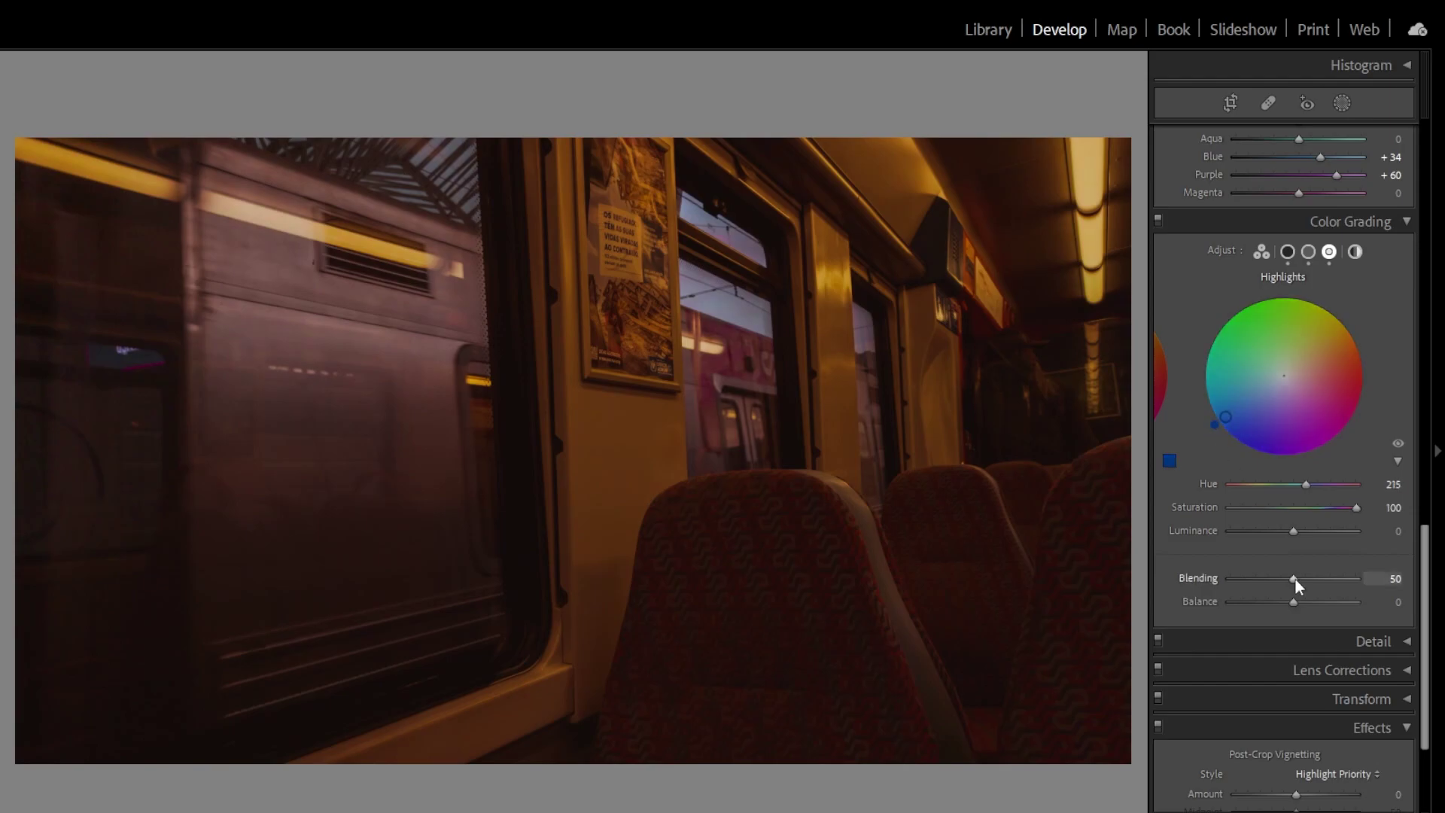
Increase the color grading Blending and adjust the grain effect on the train photo
{"action": "left_click_drag", "start_coordinate": [1294, 578], "coordinate": [1316, 583]}
{"action": "scroll", "coordinate": [1306, 640], "scroll_direction": "down", "scroll_amount": 3}
{"action": "left_click_drag", "start_coordinate": [1252, 763], "coordinate": [1270, 761]}
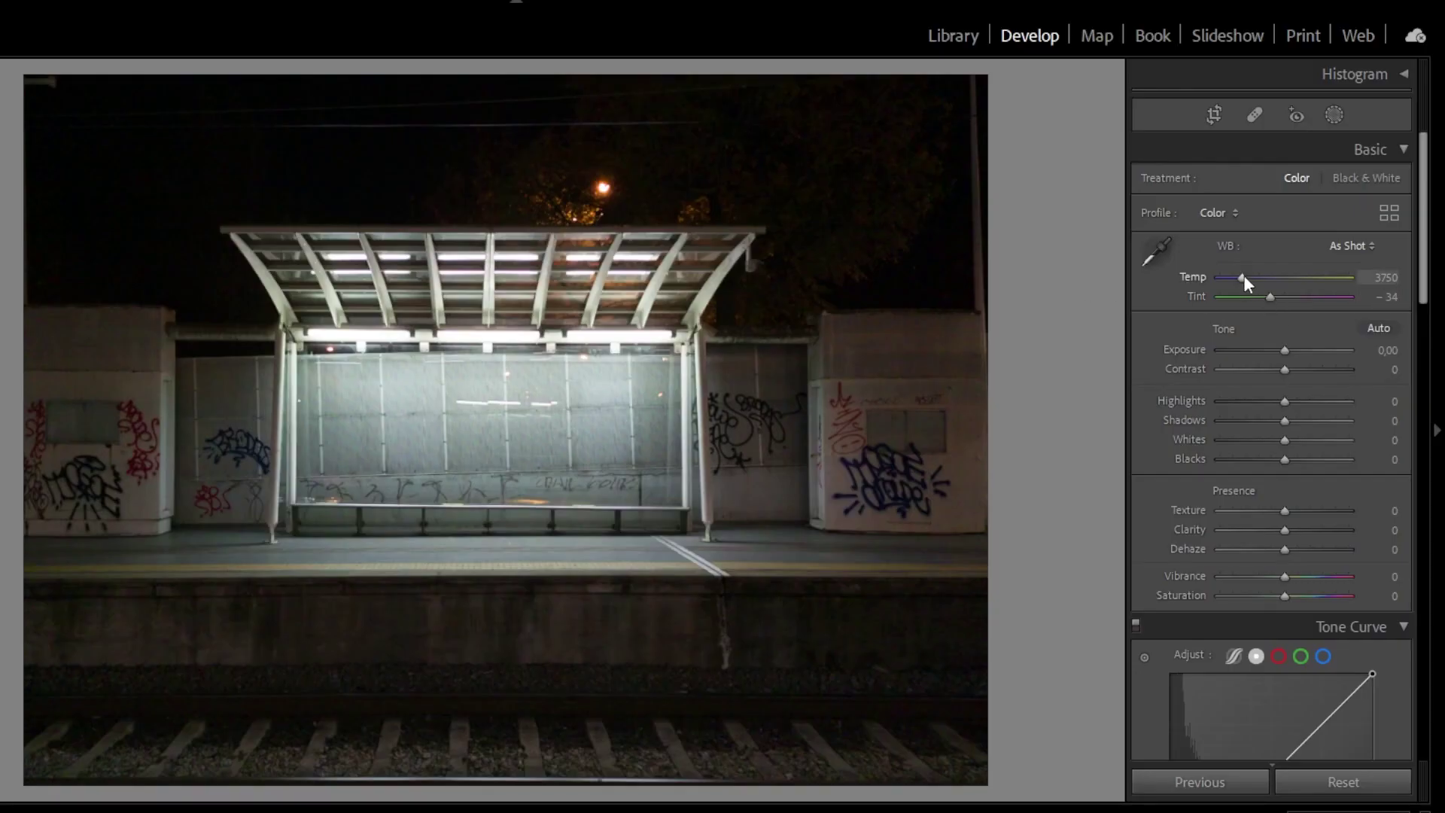
Set temperature 3200, tint -47, exposure +0.15, contrast +10, highlights -52, shadows +15, whites -39, blacks -19, texture and clarity -6 on the shelter photo
{"action": "left_click_drag", "start_coordinate": [1242, 277], "coordinate": [1269, 459]}
{"action": "left_click_drag", "start_coordinate": [1285, 420], "coordinate": [1290, 418]}
{"action": "left_click_drag", "start_coordinate": [1284, 511], "coordinate": [1280, 526]}
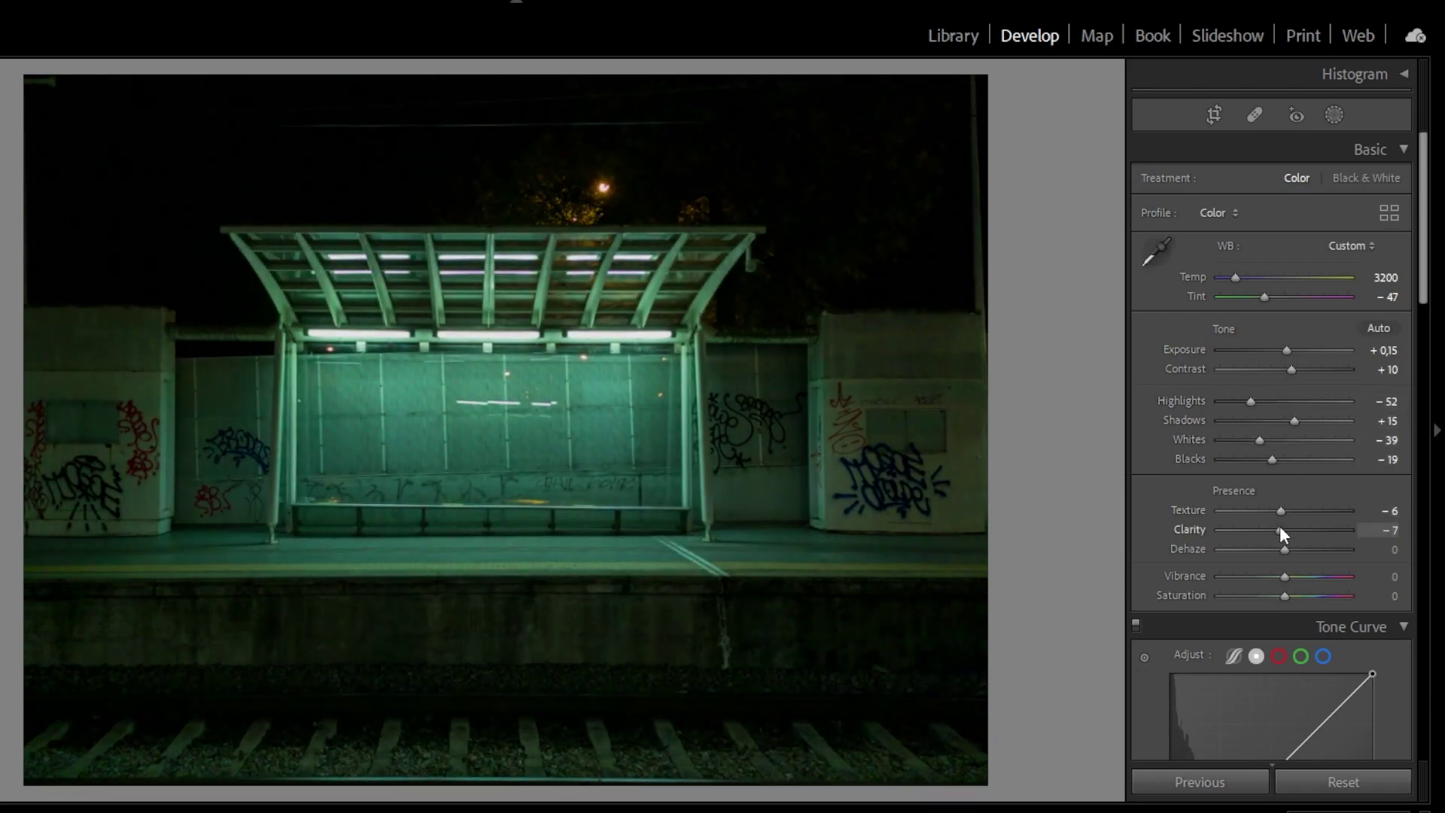
Shape the tone curve into an S, with a dark point at 68/60, blacks raised to output 14 and whites lowered to 247
{"action": "scroll", "coordinate": [1280, 525], "scroll_direction": "down", "scroll_amount": 4}
{"action": "left_click_drag", "start_coordinate": [1321, 422], "coordinate": [1321, 416]}
{"action": "left_click_drag", "start_coordinate": [1224, 519], "coordinate": [1224, 526]}
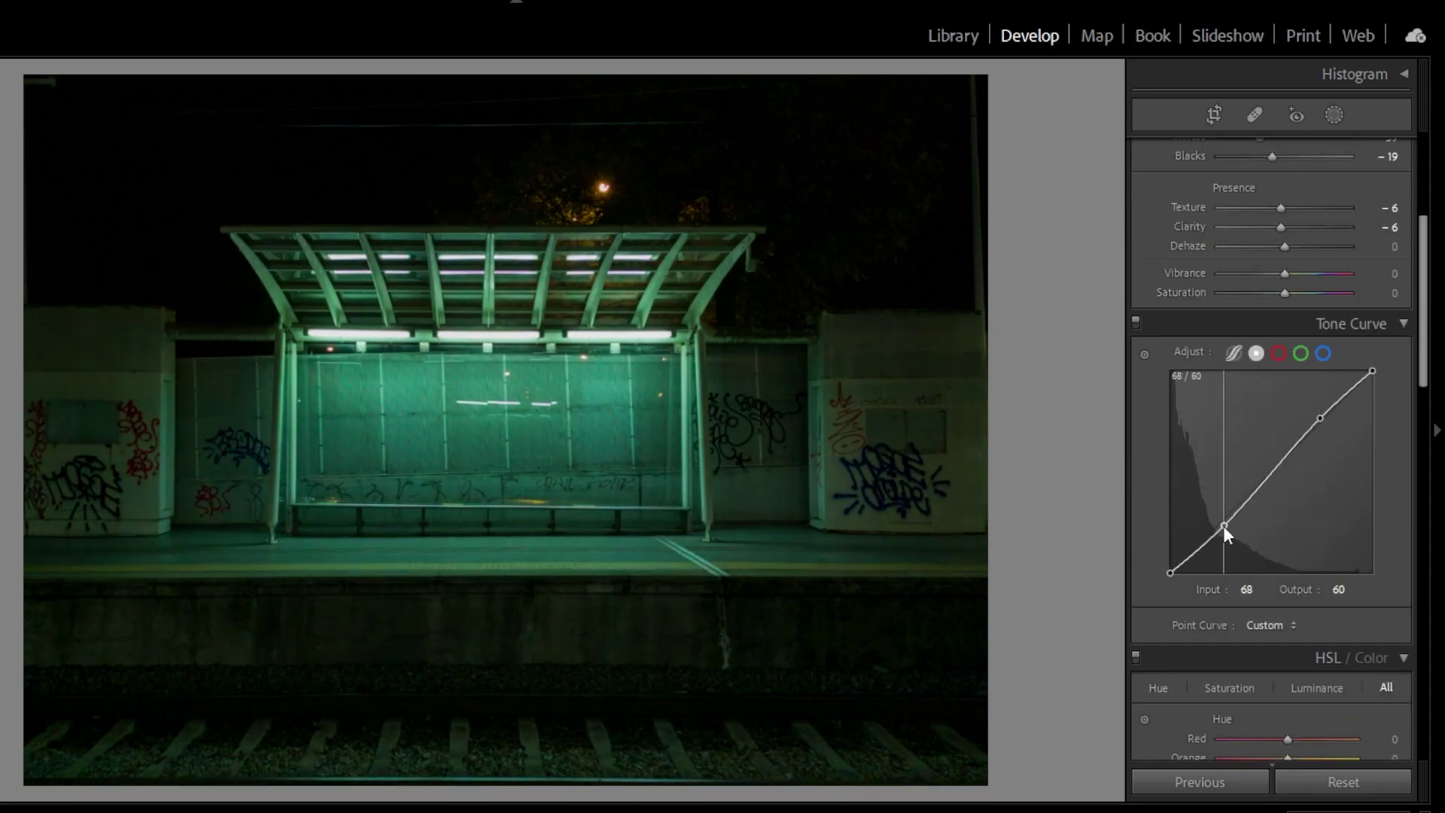
{"action": "left_click_drag", "start_coordinate": [1171, 572], "coordinate": [1166, 566]}
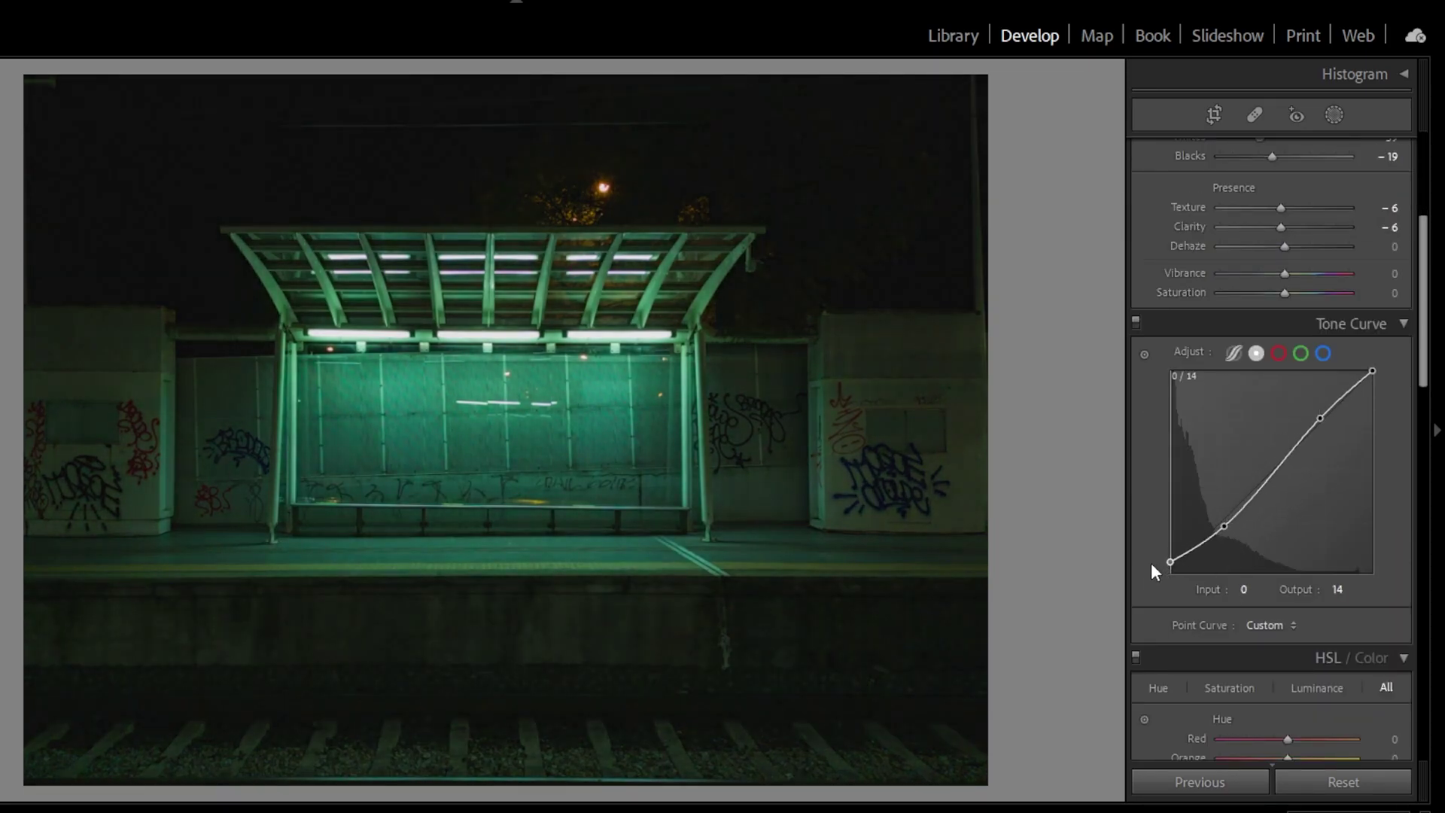
{"action": "left_click_drag", "start_coordinate": [1377, 370], "coordinate": [1379, 375]}
Set the HSL hues to Orange +100, Yellow +100, Green +27 and Aqua -100
{"action": "scroll", "coordinate": [1380, 464], "scroll_direction": "down", "scroll_amount": 8}
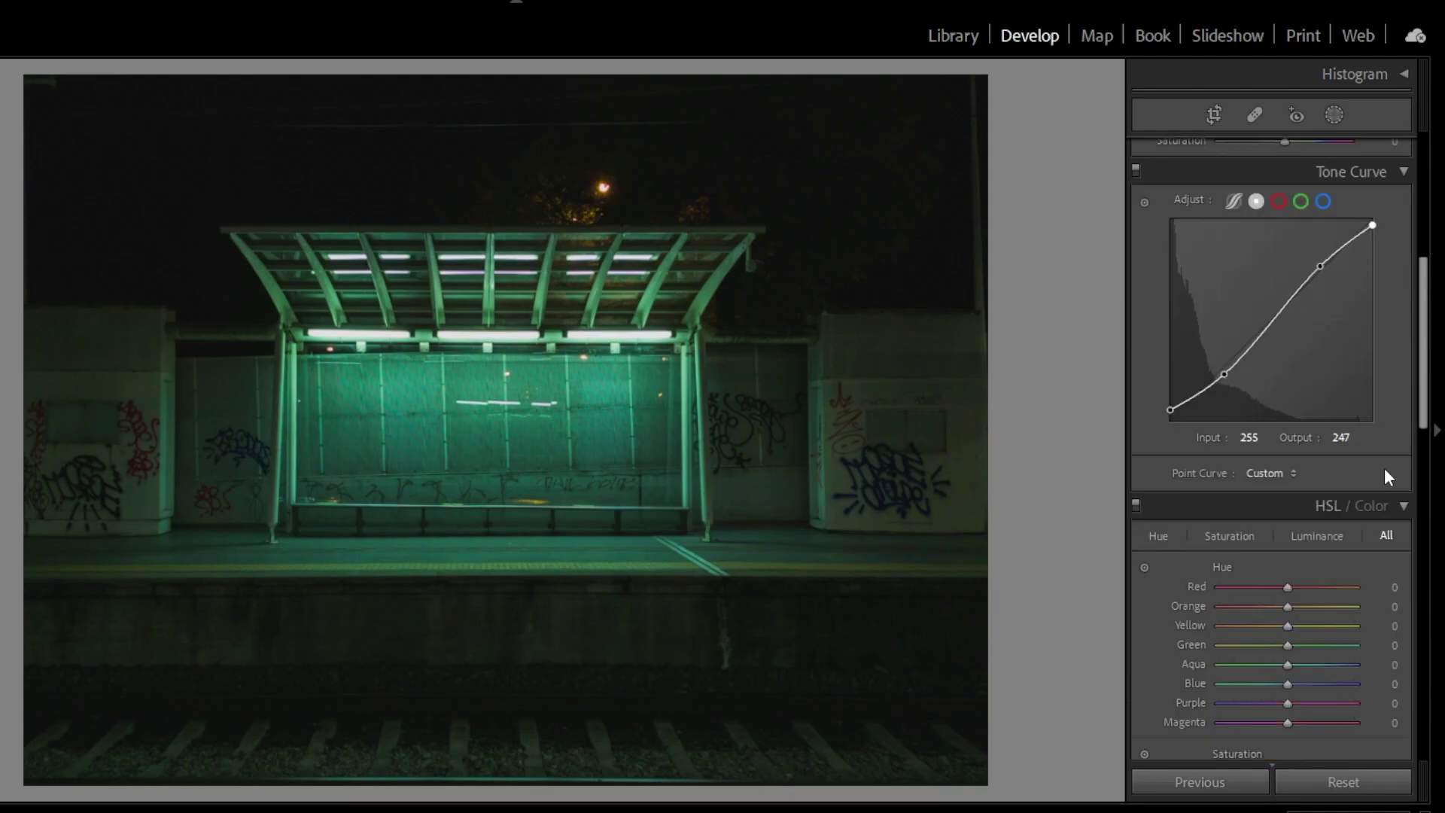
{"action": "scroll", "coordinate": [1162, 354], "scroll_direction": "up", "scroll_amount": 2}
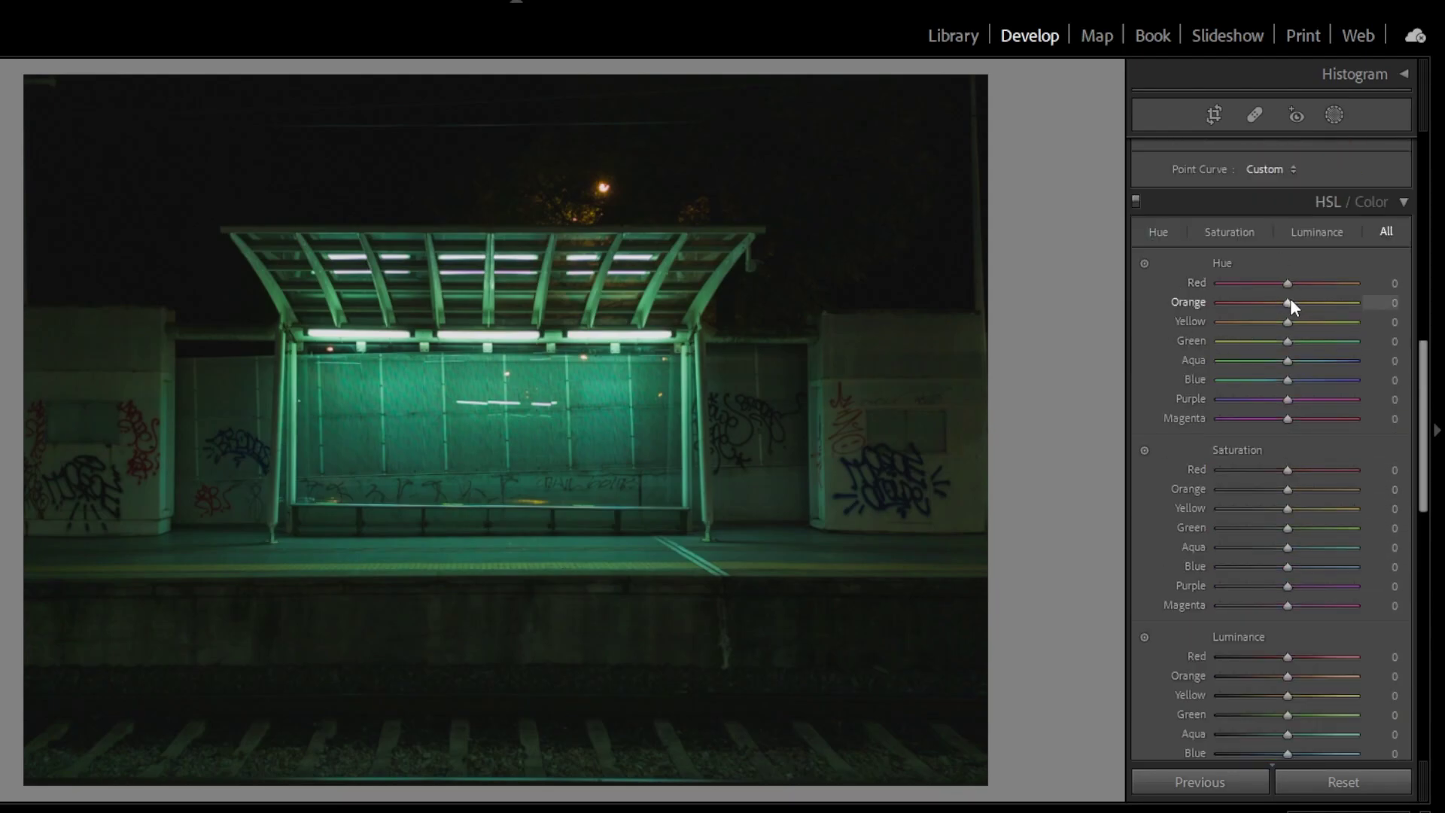
{"action": "left_click_drag", "start_coordinate": [1318, 307], "coordinate": [1330, 313]}
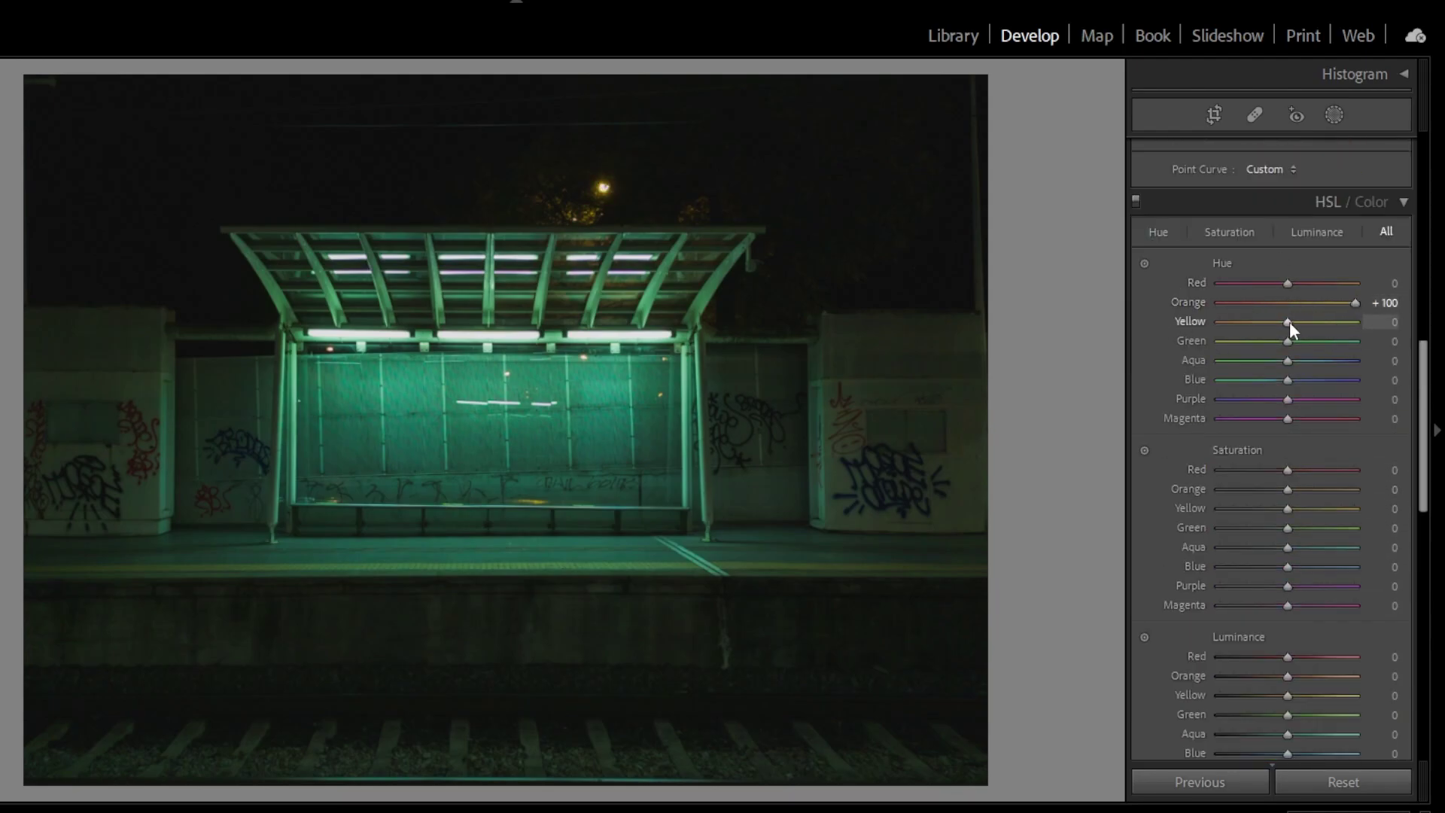
{"action": "double_click", "coordinate": [1243, 304]}
{"action": "left_click_drag", "start_coordinate": [1284, 361], "coordinate": [1208, 363]}
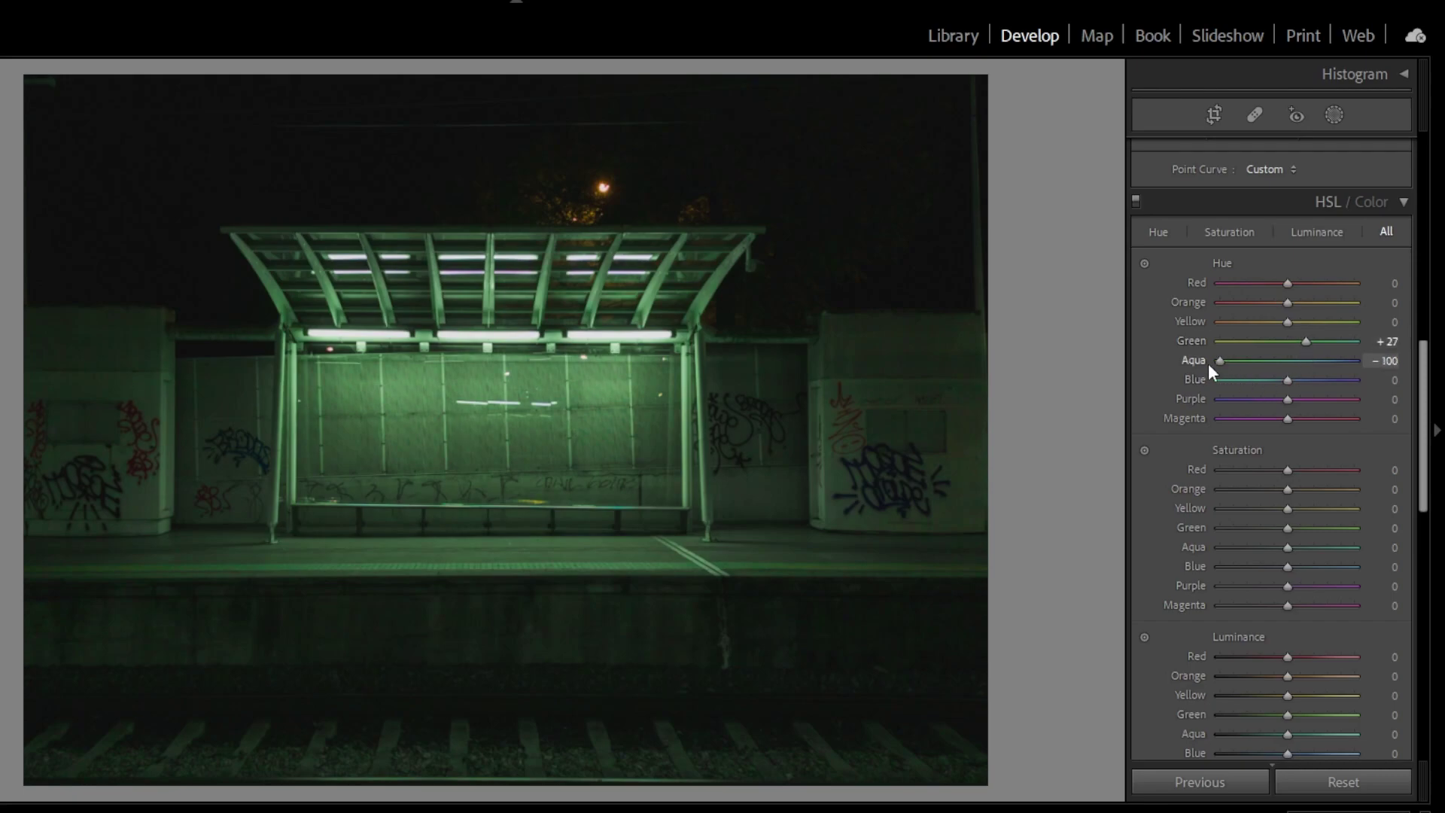
{"action": "left_click_drag", "start_coordinate": [1287, 303], "coordinate": [1355, 322]}
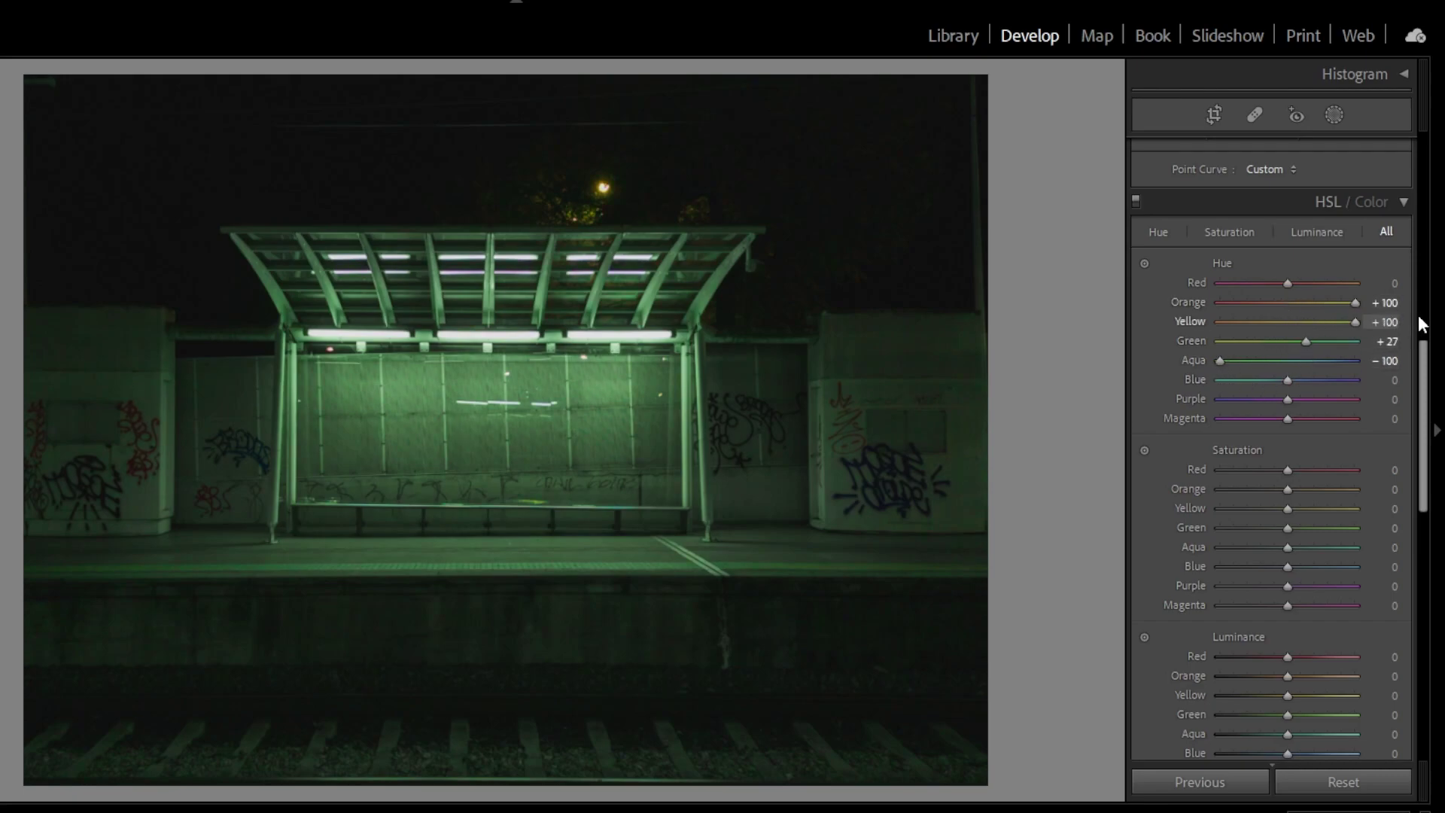
Set the Aqua saturation to +20 and reset the Green saturation to its default
{"action": "left_click_drag", "start_coordinate": [1287, 547], "coordinate": [1299, 547]}
{"action": "left_click", "coordinate": [1290, 526]}
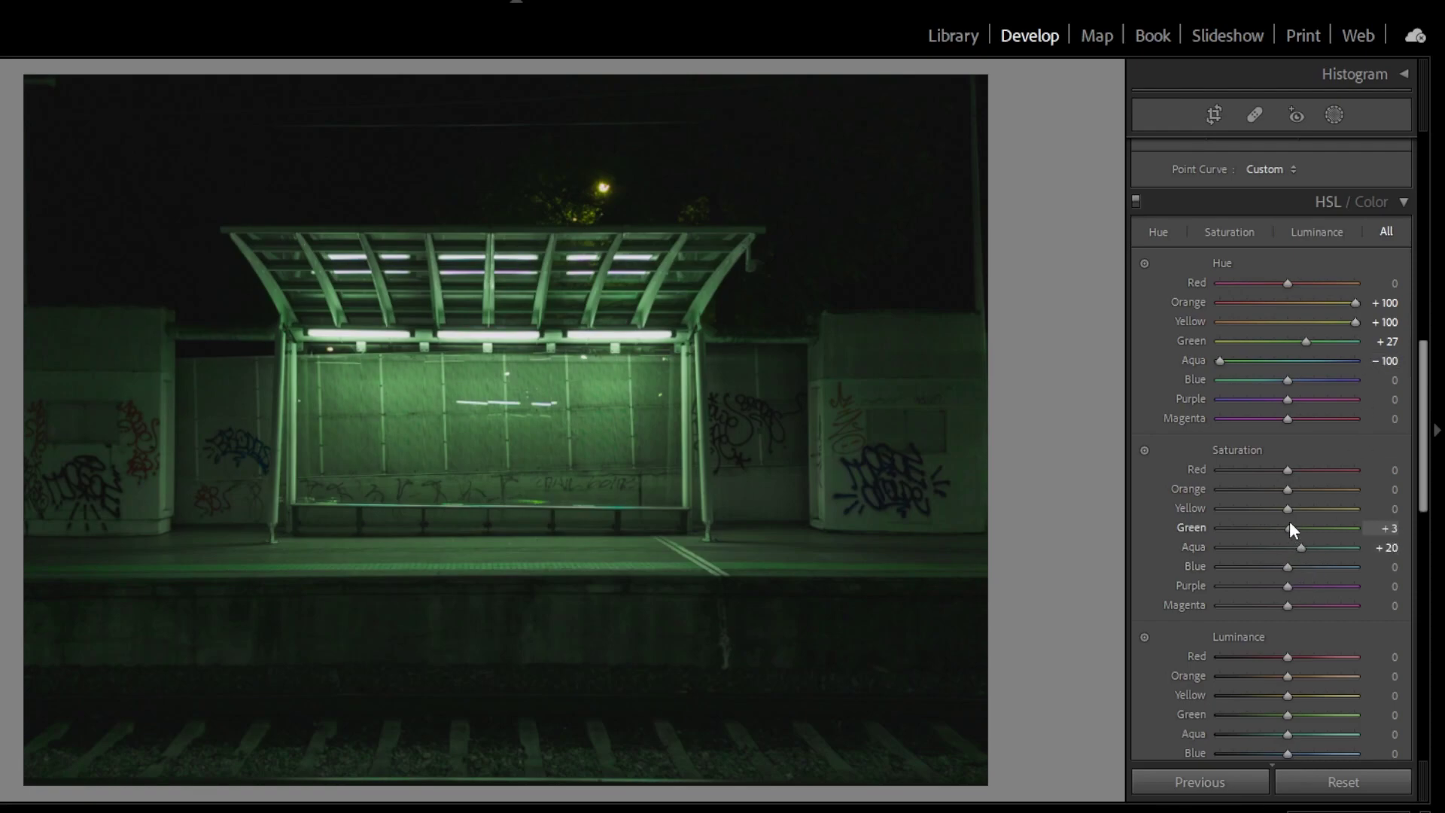
{"action": "double_click", "coordinate": [1293, 527]}
Color grade the shadows slightly purple with lower luminance, and the midtones with hue 105, saturation 15 and luminance -14
{"action": "scroll", "coordinate": [1314, 517], "scroll_direction": "down", "scroll_amount": 3}
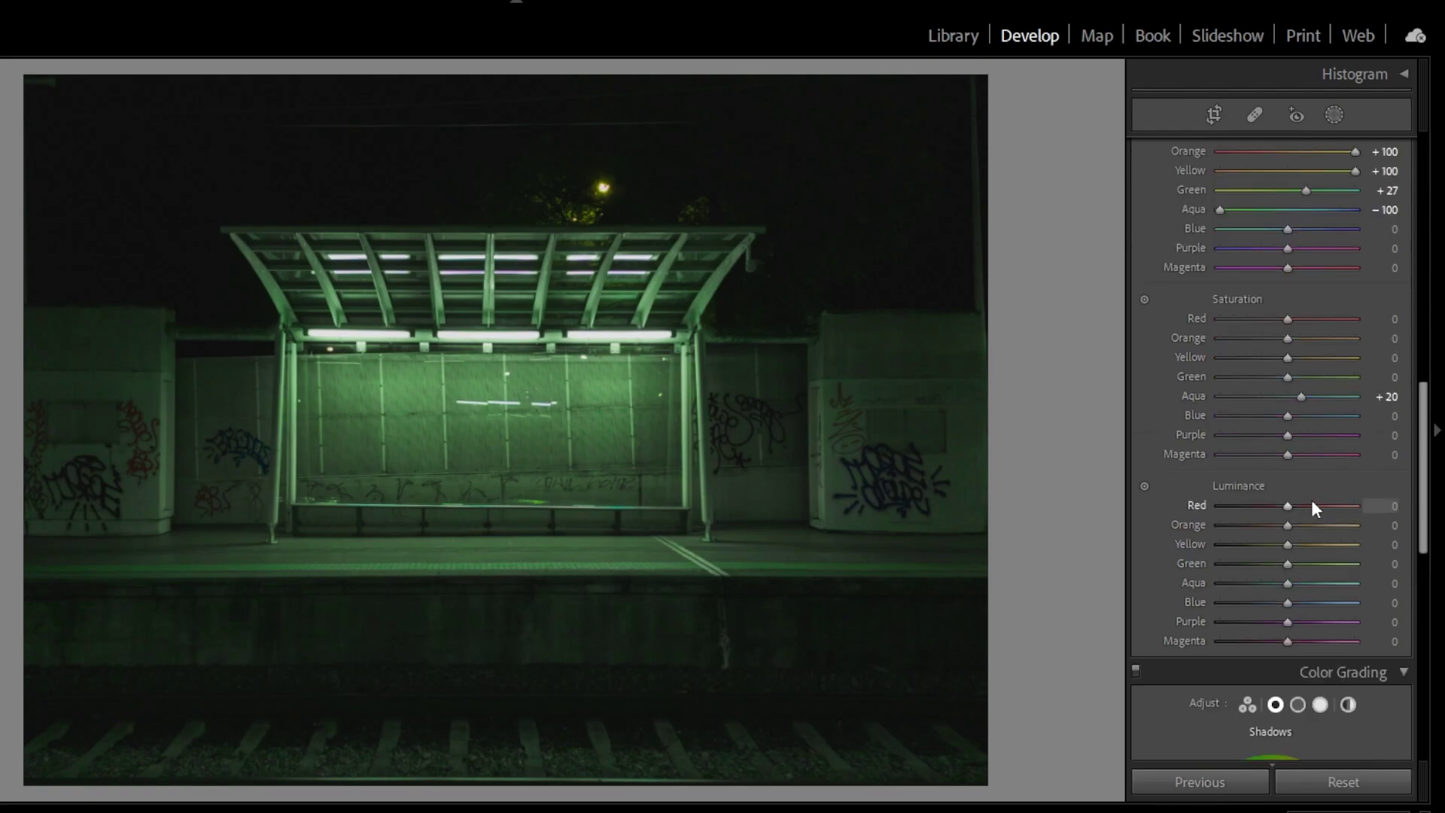
{"action": "scroll", "coordinate": [1293, 545], "scroll_direction": "down", "scroll_amount": 3}
{"action": "scroll", "coordinate": [1290, 460], "scroll_direction": "down", "scroll_amount": 3}
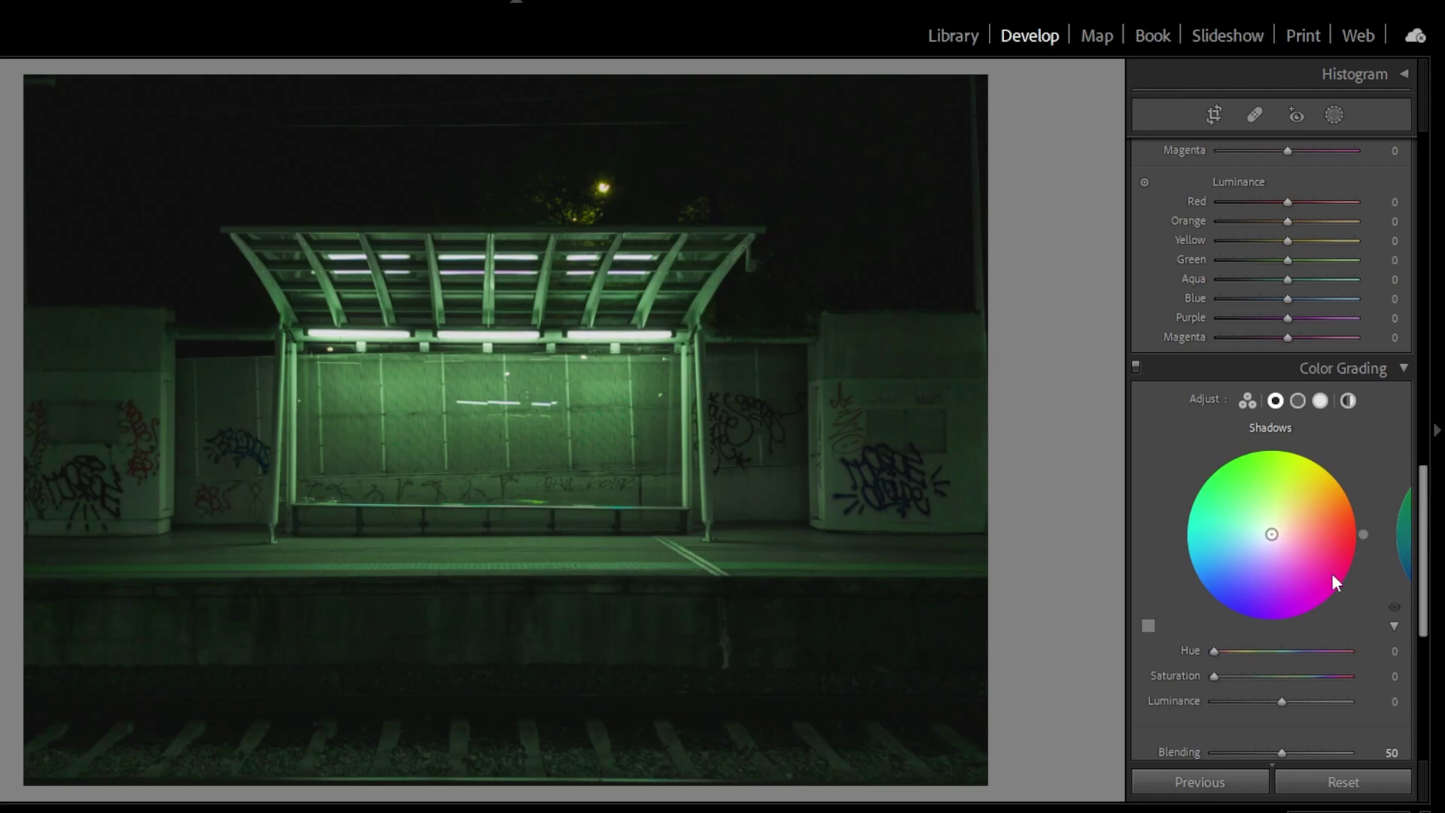
{"action": "left_click_drag", "start_coordinate": [1363, 534], "coordinate": [1292, 623]}
{"action": "mouse_move", "coordinate": [1214, 676]}
{"action": "left_mouse_down"}
{"action": "mouse_move", "coordinate": [1247, 678]}
{"action": "mouse_move", "coordinate": [1235, 680]}
{"action": "left_mouse_up"}
{"action": "left_click_drag", "start_coordinate": [1296, 622], "coordinate": [1290, 624]}
{"action": "left_click_drag", "start_coordinate": [1280, 701], "coordinate": [1272, 703]}
{"action": "left_click", "coordinate": [1297, 401]}
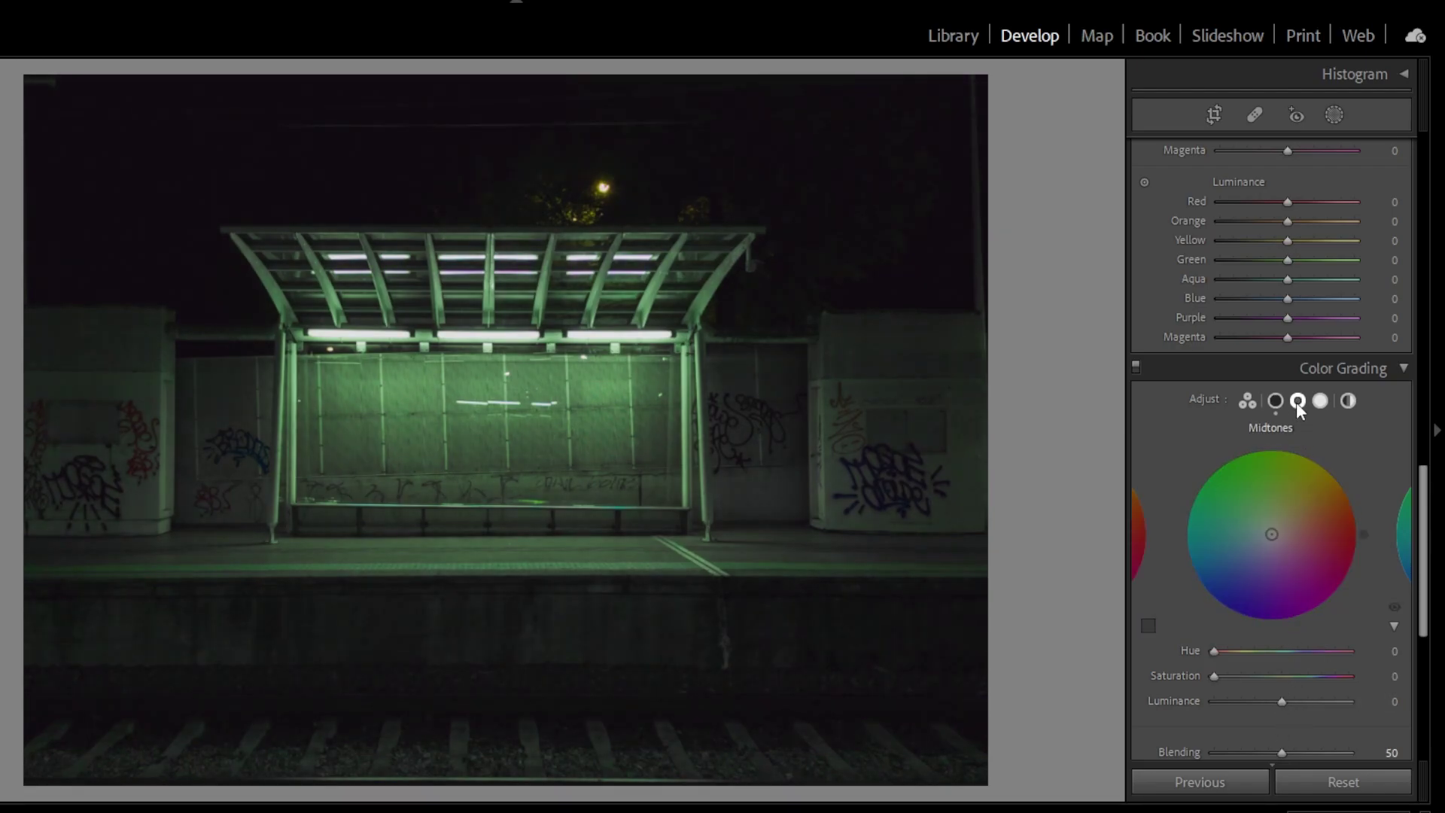
{"action": "left_click_drag", "start_coordinate": [1213, 676], "coordinate": [1272, 706]}
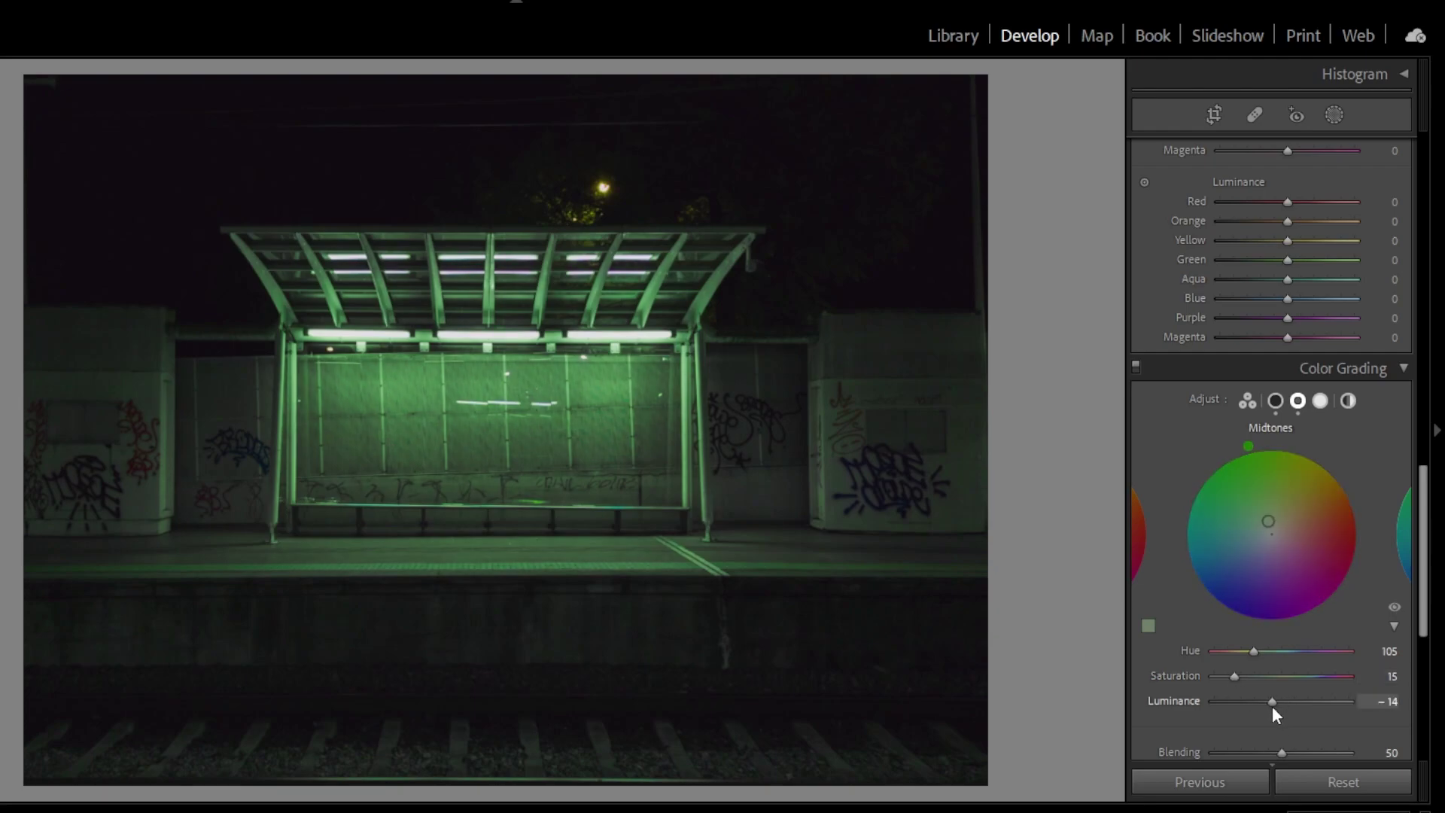
Color grade the highlights with hue 75, saturation 24 and luminance -14, undoing an extra hue shift
{"action": "left_click", "coordinate": [1401, 527]}
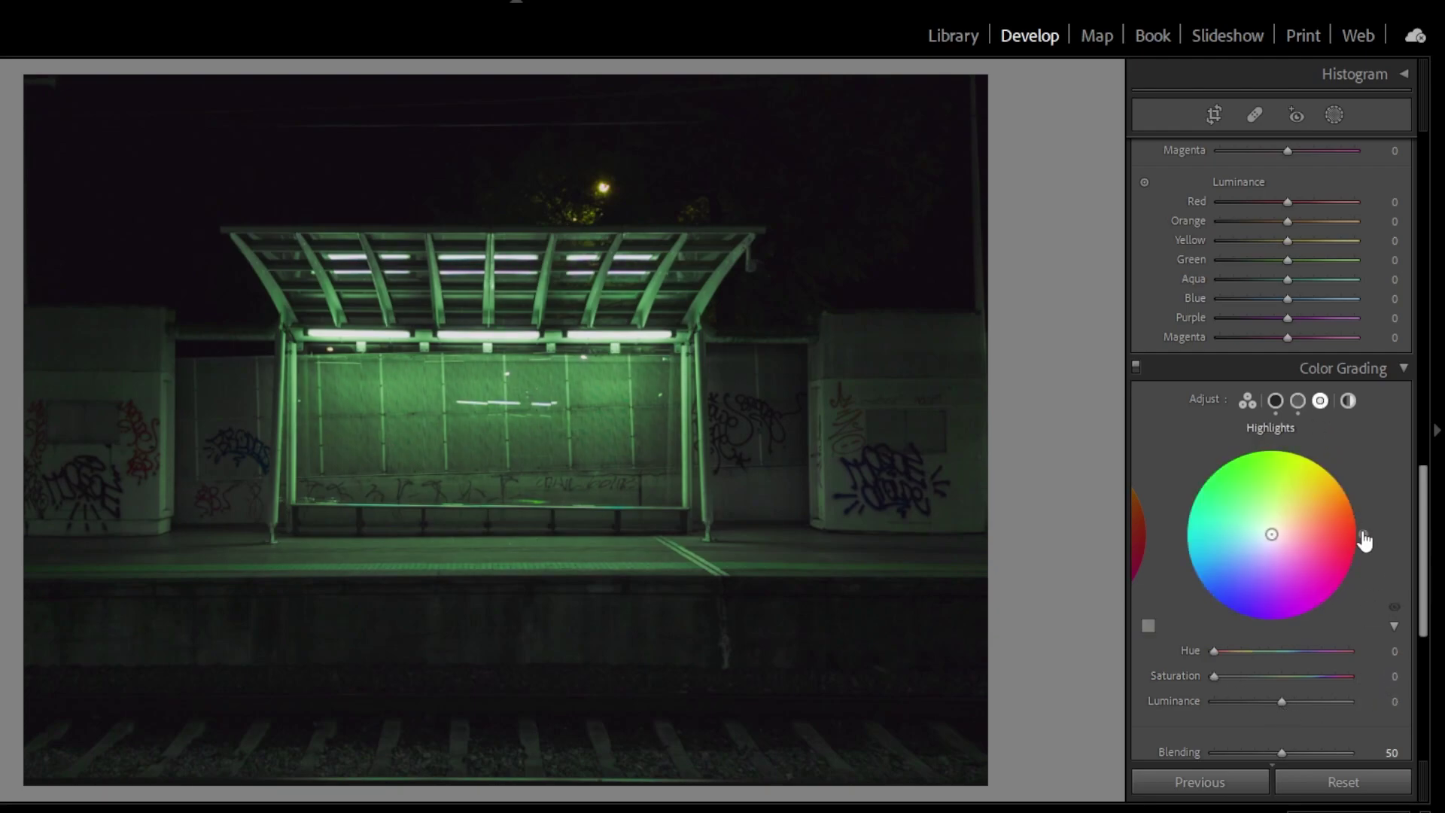
{"action": "mouse_move", "coordinate": [1312, 451]}
{"action": "left_mouse_down"}
{"action": "mouse_move", "coordinate": [1327, 461]}
{"action": "mouse_move", "coordinate": [1295, 447]}
{"action": "left_mouse_up"}
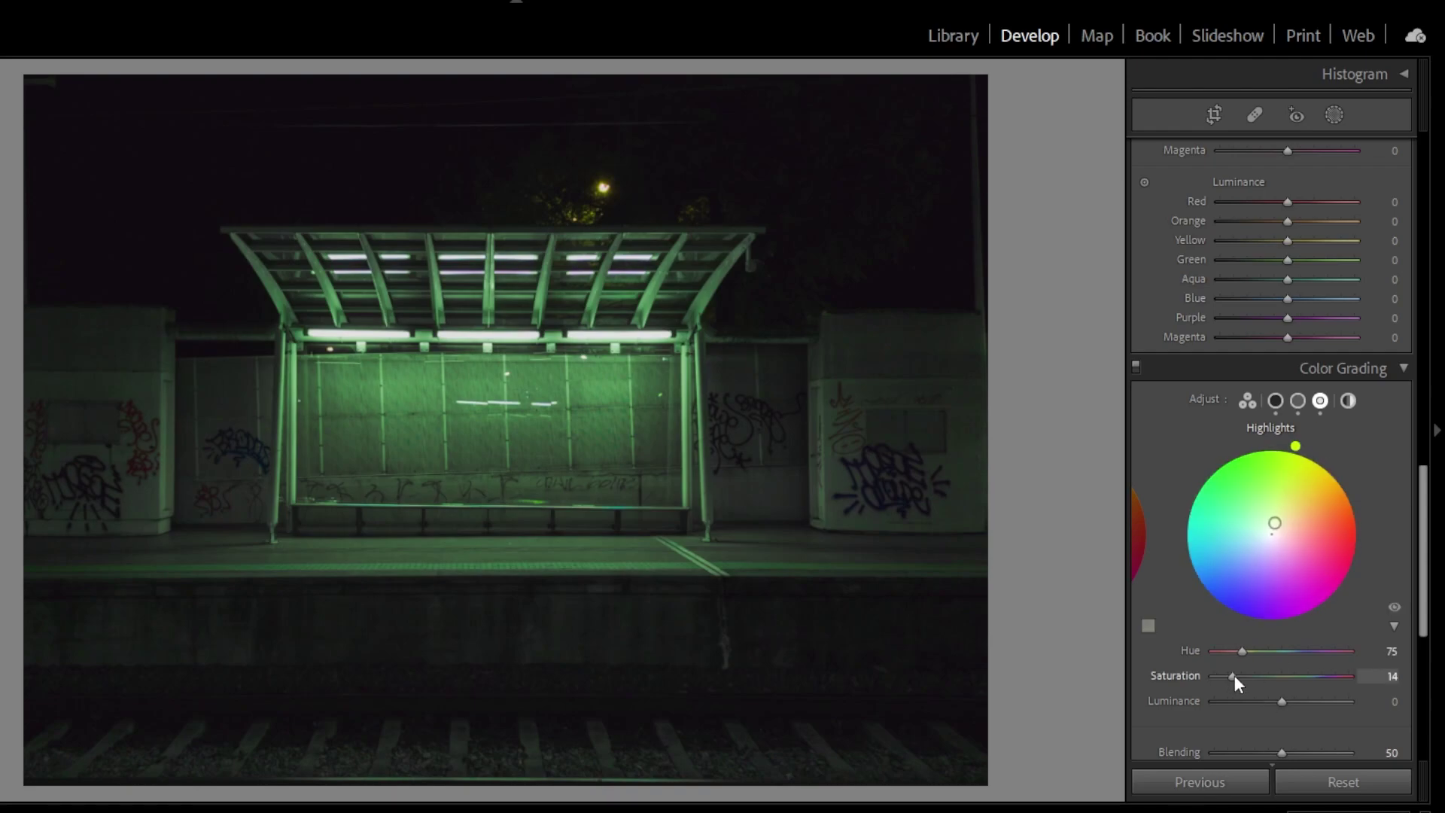
{"action": "left_click_drag", "start_coordinate": [1234, 675], "coordinate": [1272, 683]}
{"action": "left_click_drag", "start_coordinate": [1296, 446], "coordinate": [1273, 442]}
{"action": "key", "text": "ctrl+z"}
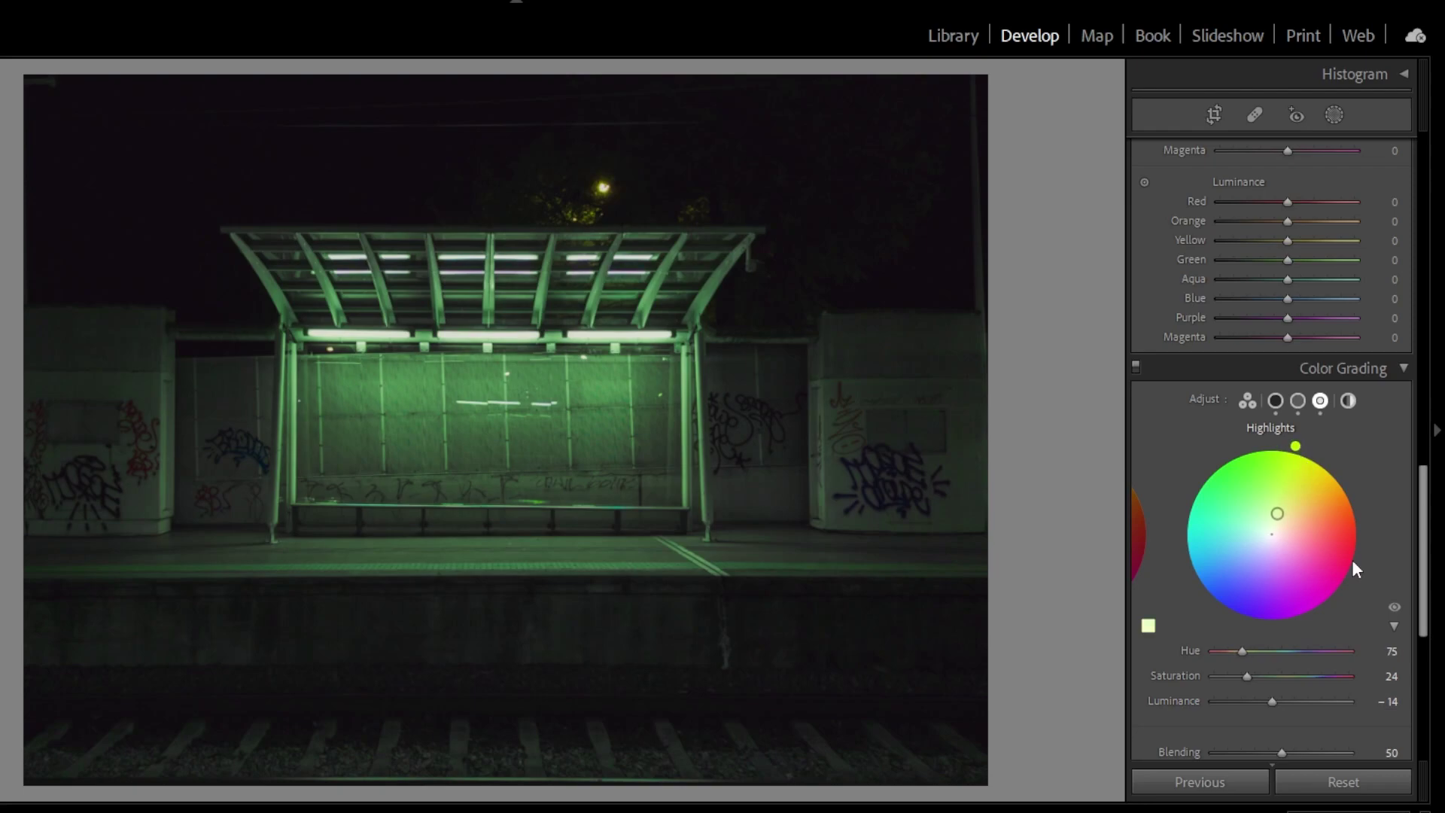
Set the color grading Blending to 72 and add grain to the shelter photo
{"action": "scroll", "coordinate": [1324, 497], "scroll_direction": "down", "scroll_amount": 2}
{"action": "left_click_drag", "start_coordinate": [1282, 601], "coordinate": [1311, 607]}
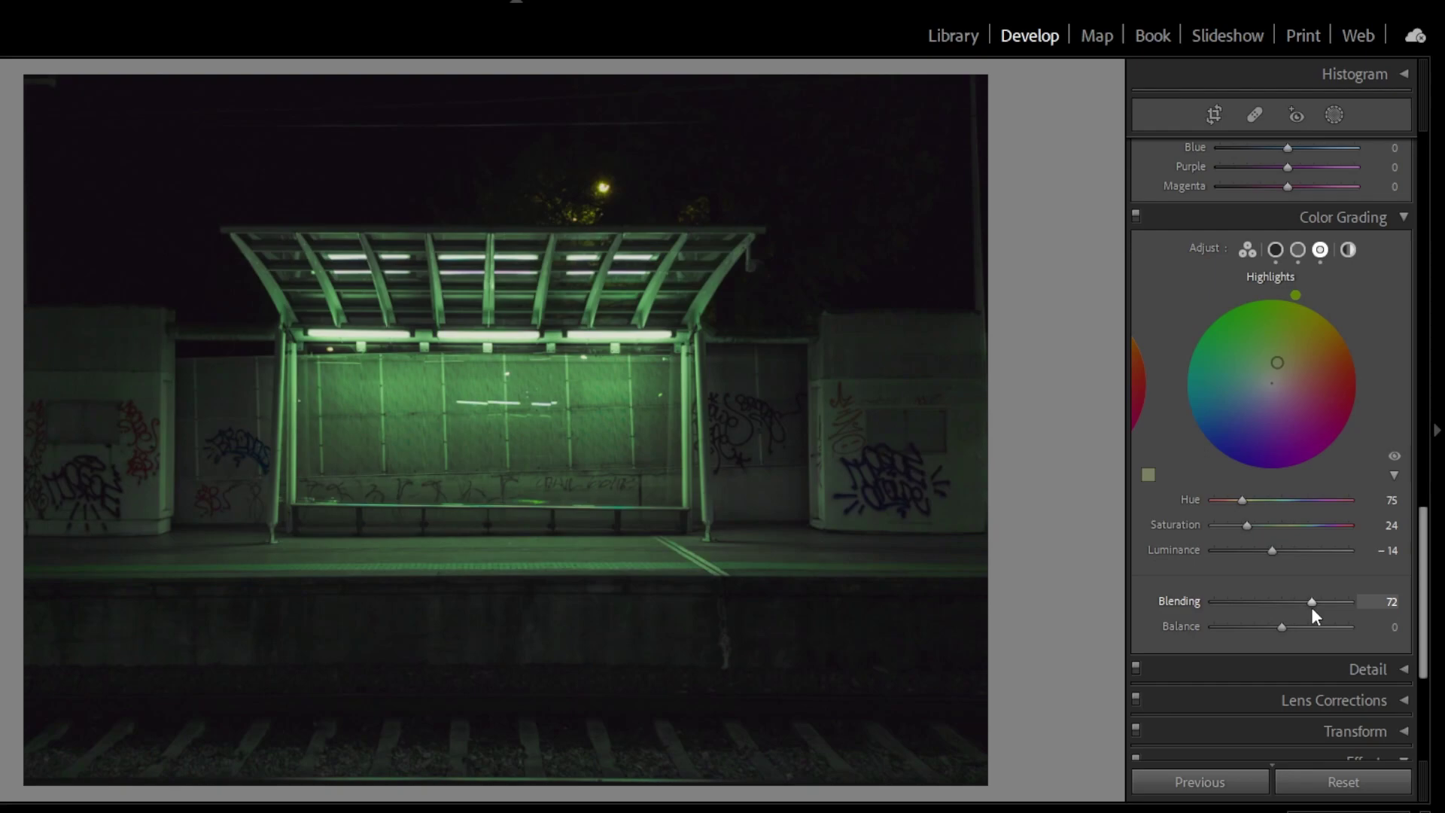
{"action": "scroll", "coordinate": [1279, 572], "scroll_direction": "down", "scroll_amount": 4}
{"action": "left_click_drag", "start_coordinate": [1215, 670], "coordinate": [1258, 684]}
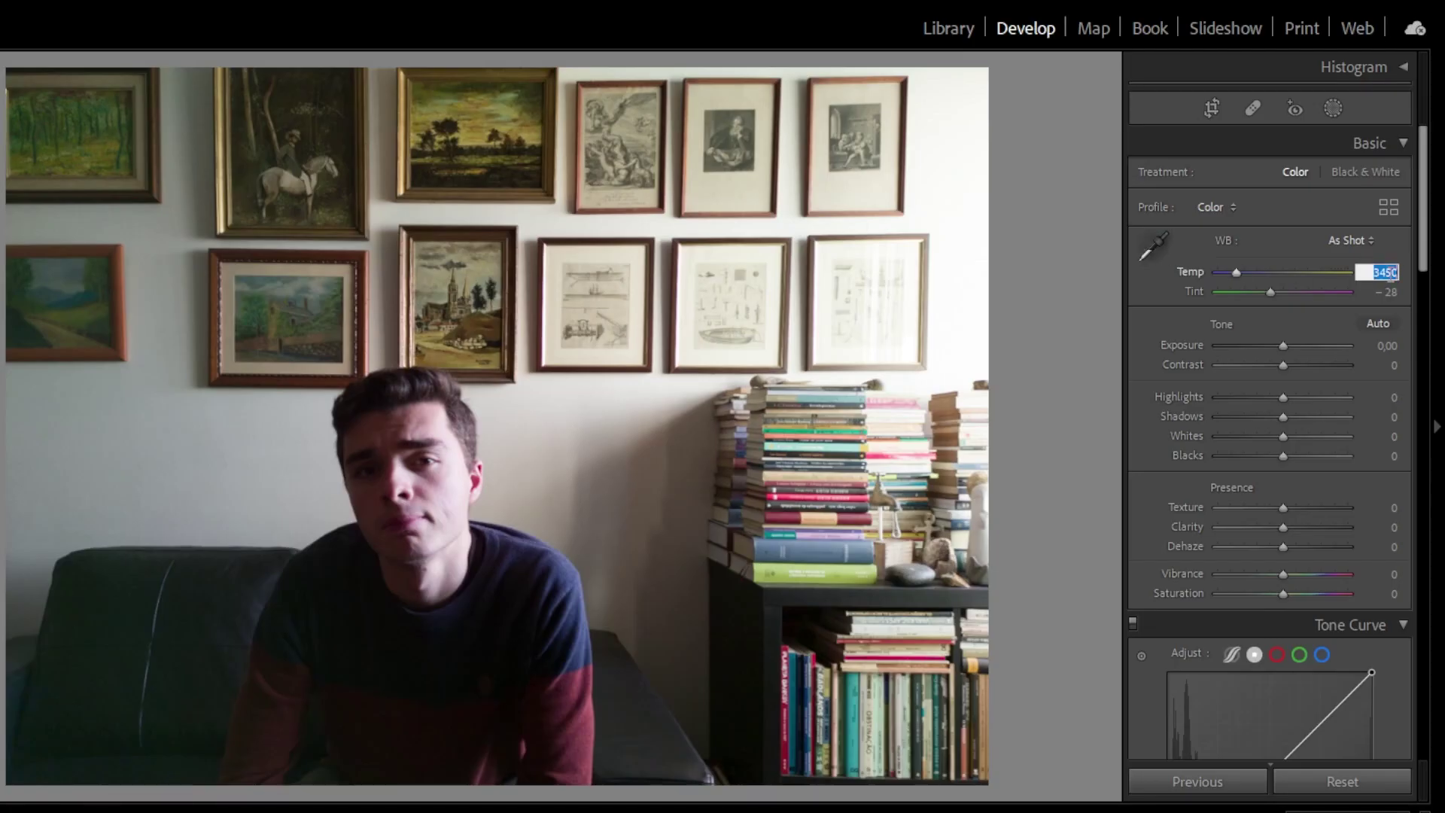
Set temperature 3500, tint -32, exposure +0.30, contrast -10, highlights -91, shadows +22, whites -39, blacks -21, texture and clarity -6 on the portrait
{"action": "left_click_drag", "start_coordinate": [1387, 272], "coordinate": [1397, 301]}
{"action": "left_click_drag", "start_coordinate": [1283, 347], "coordinate": [1275, 369]}
{"action": "left_click_drag", "start_coordinate": [1278, 373], "coordinate": [1264, 459]}
{"action": "left_click_drag", "start_coordinate": [1298, 527], "coordinate": [1285, 524]}
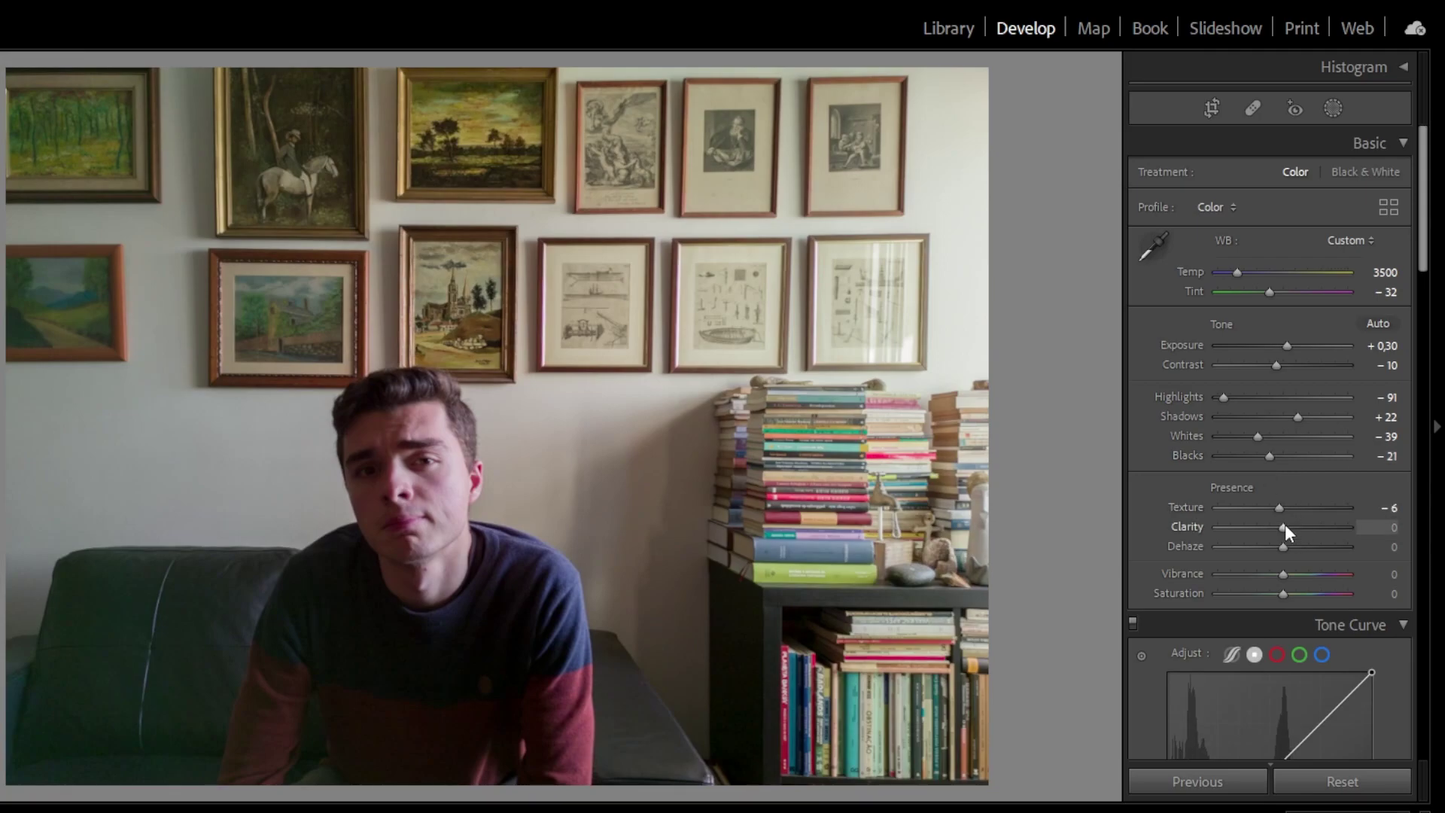
Shape the portrait's tone curve into an S with a bright point at 188/196, blacks raised to output 13 and a lowered white point
{"action": "scroll", "coordinate": [1325, 579], "scroll_direction": "down", "scroll_amount": 3}
{"action": "left_click", "coordinate": [1317, 557]}
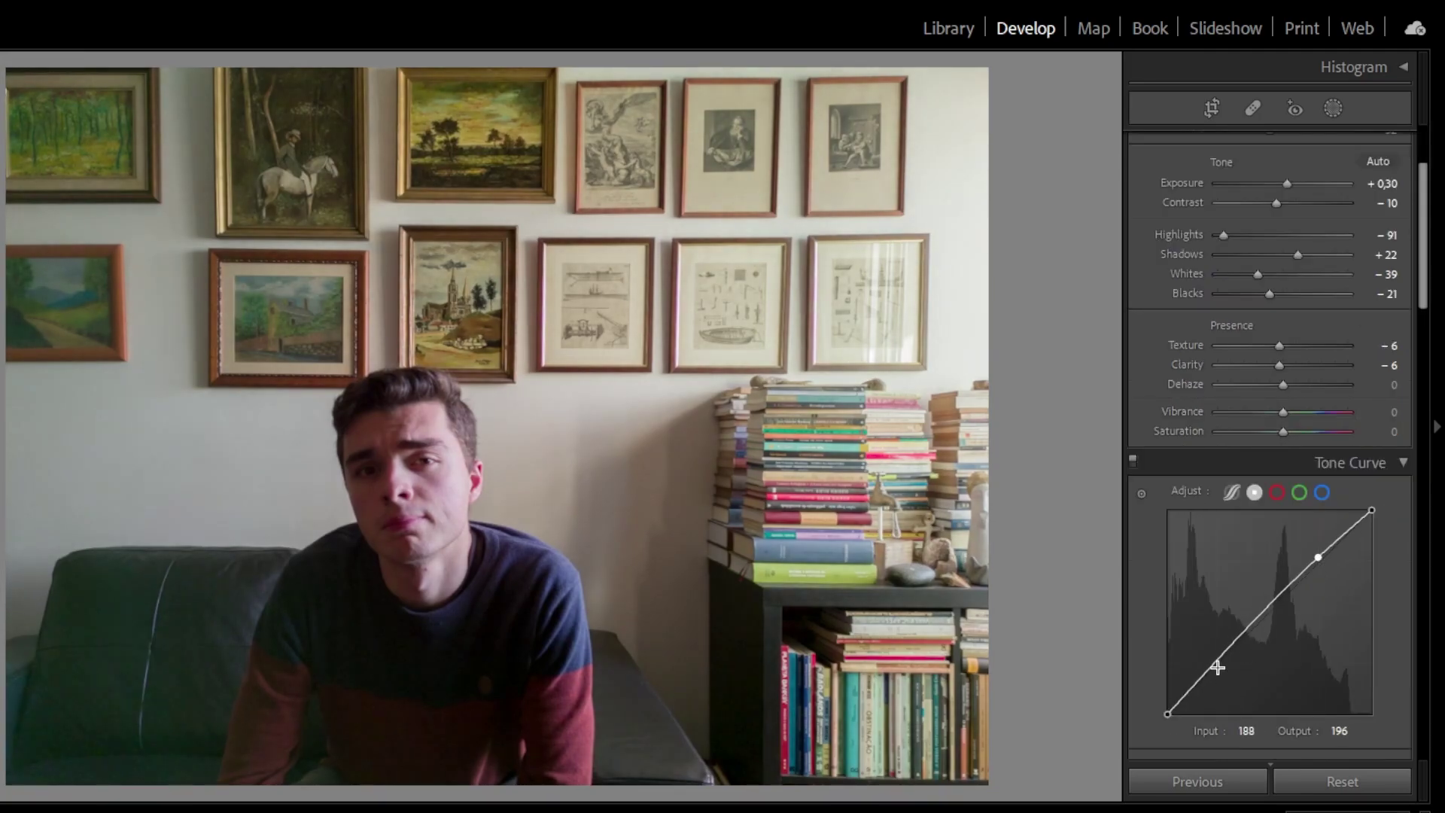
{"action": "left_click_drag", "start_coordinate": [1223, 659], "coordinate": [1225, 665]}
{"action": "left_click_drag", "start_coordinate": [1167, 713], "coordinate": [1166, 706]}
{"action": "left_click_drag", "start_coordinate": [1372, 511], "coordinate": [1389, 516]}
{"action": "left_click_drag", "start_coordinate": [1166, 706], "coordinate": [1166, 704]}
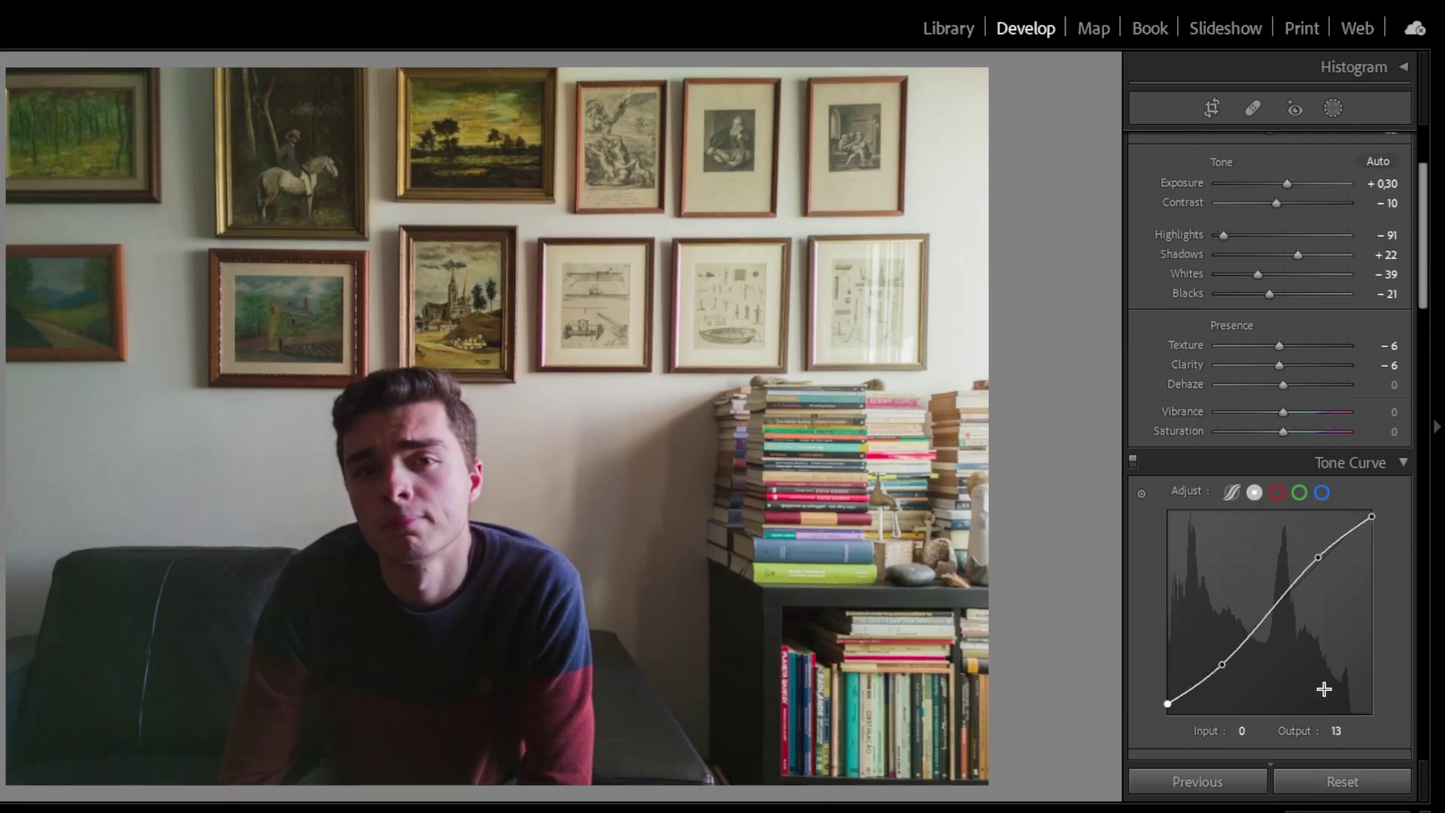
Set the portrait's HSL yellow hue to +20, blue hue to -30, and orange and yellow luminance to +20
{"action": "scroll", "coordinate": [1366, 611], "scroll_direction": "down", "scroll_amount": 10}
{"action": "left_click_drag", "start_coordinate": [1285, 256], "coordinate": [1318, 232]}
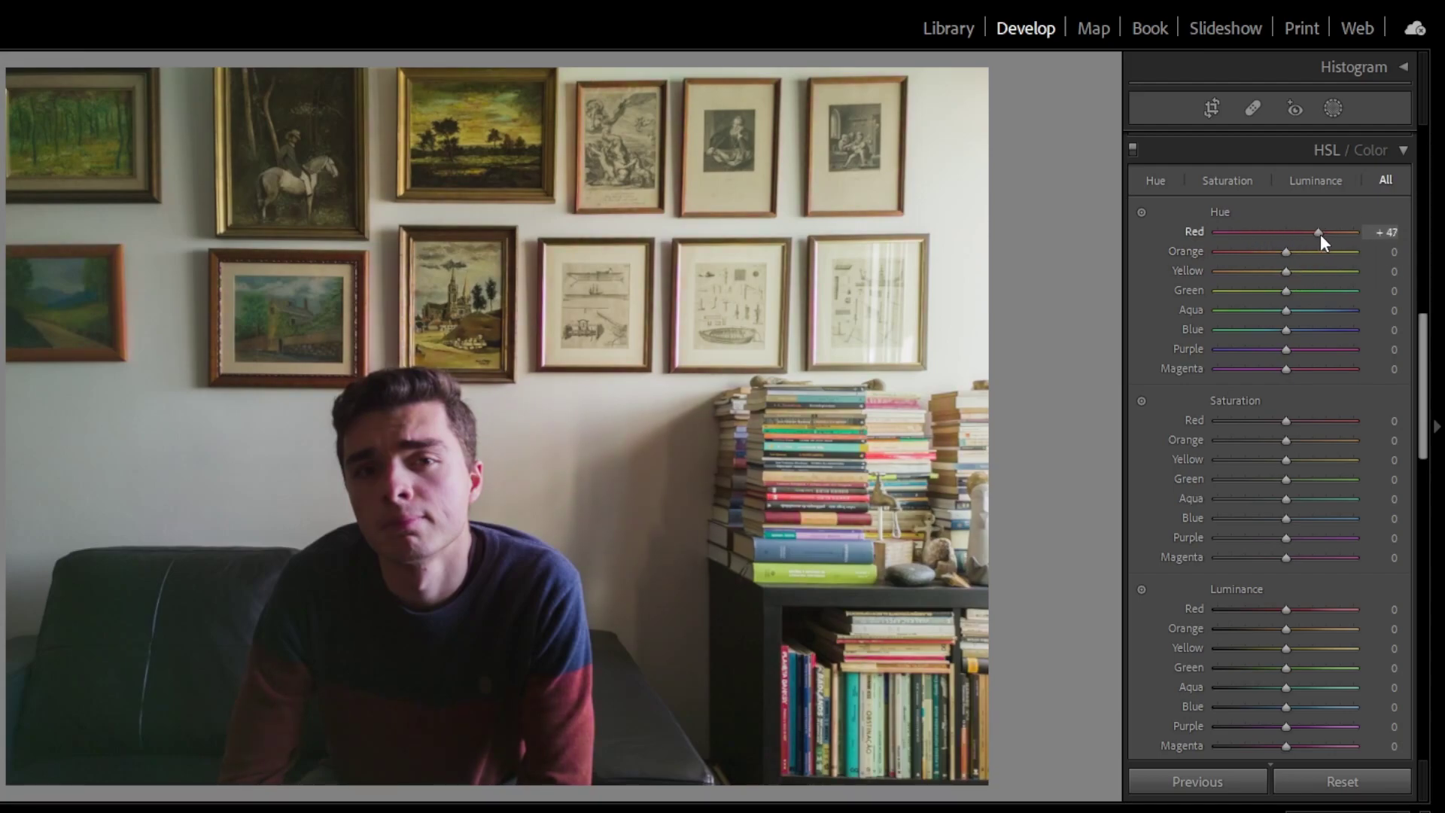
{"action": "double_click", "coordinate": [1306, 231]}
{"action": "left_click_drag", "start_coordinate": [1281, 274], "coordinate": [1294, 274]}
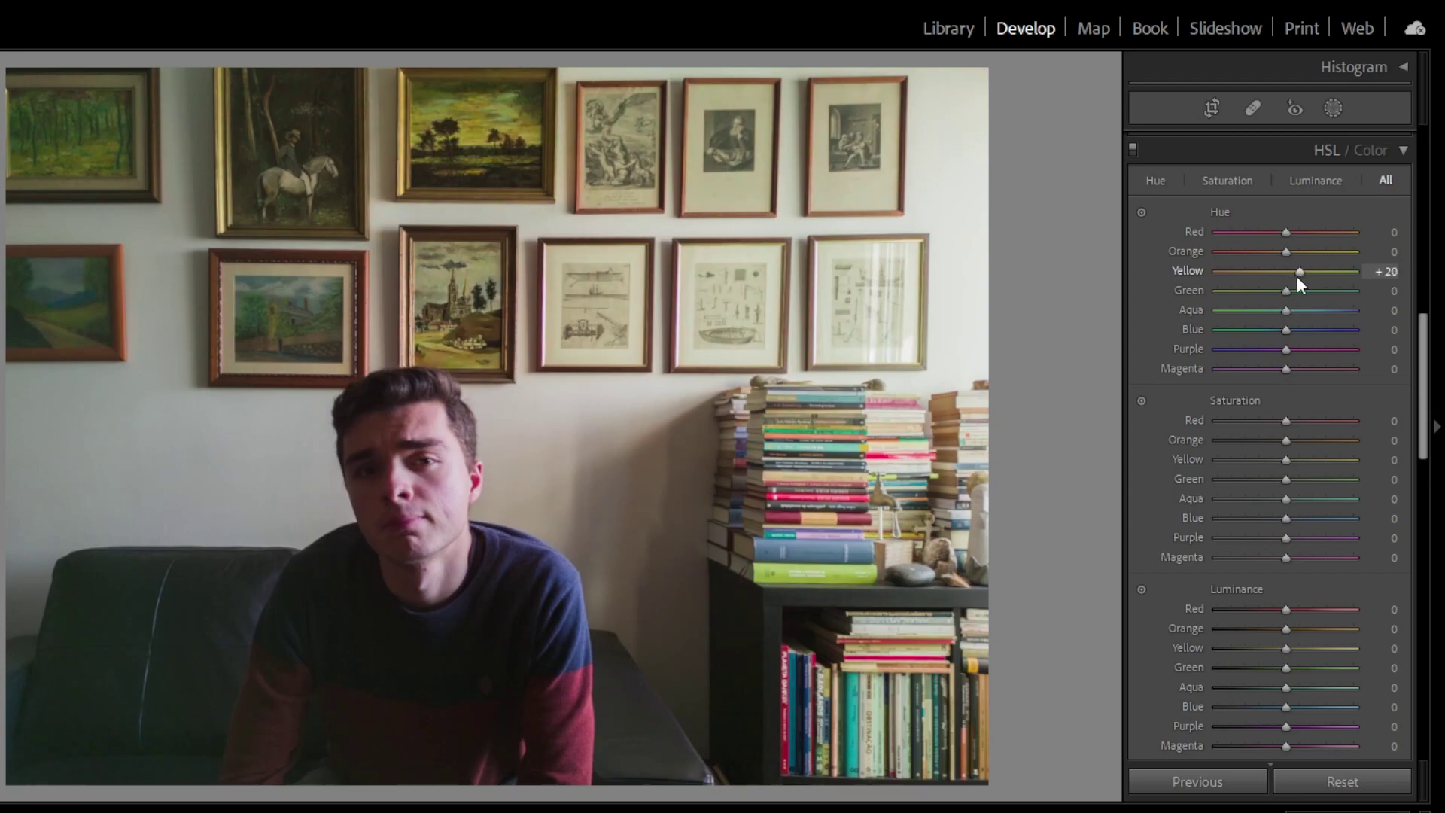
{"action": "left_click_drag", "start_coordinate": [1287, 330], "coordinate": [1269, 332]}
{"action": "scroll", "coordinate": [1279, 350], "scroll_direction": "down", "scroll_amount": 5}
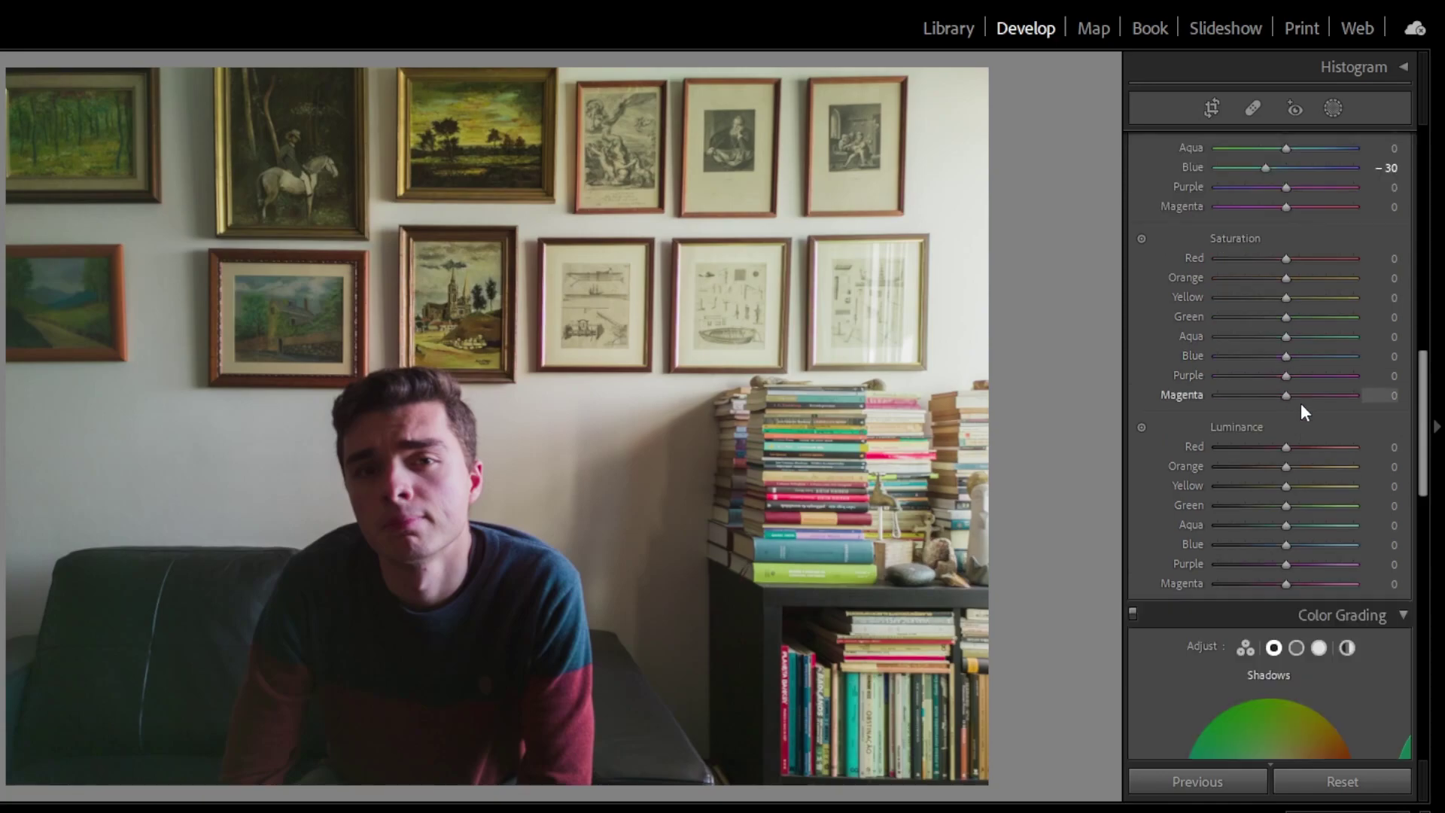
{"action": "left_click_drag", "start_coordinate": [1285, 468], "coordinate": [1304, 484]}
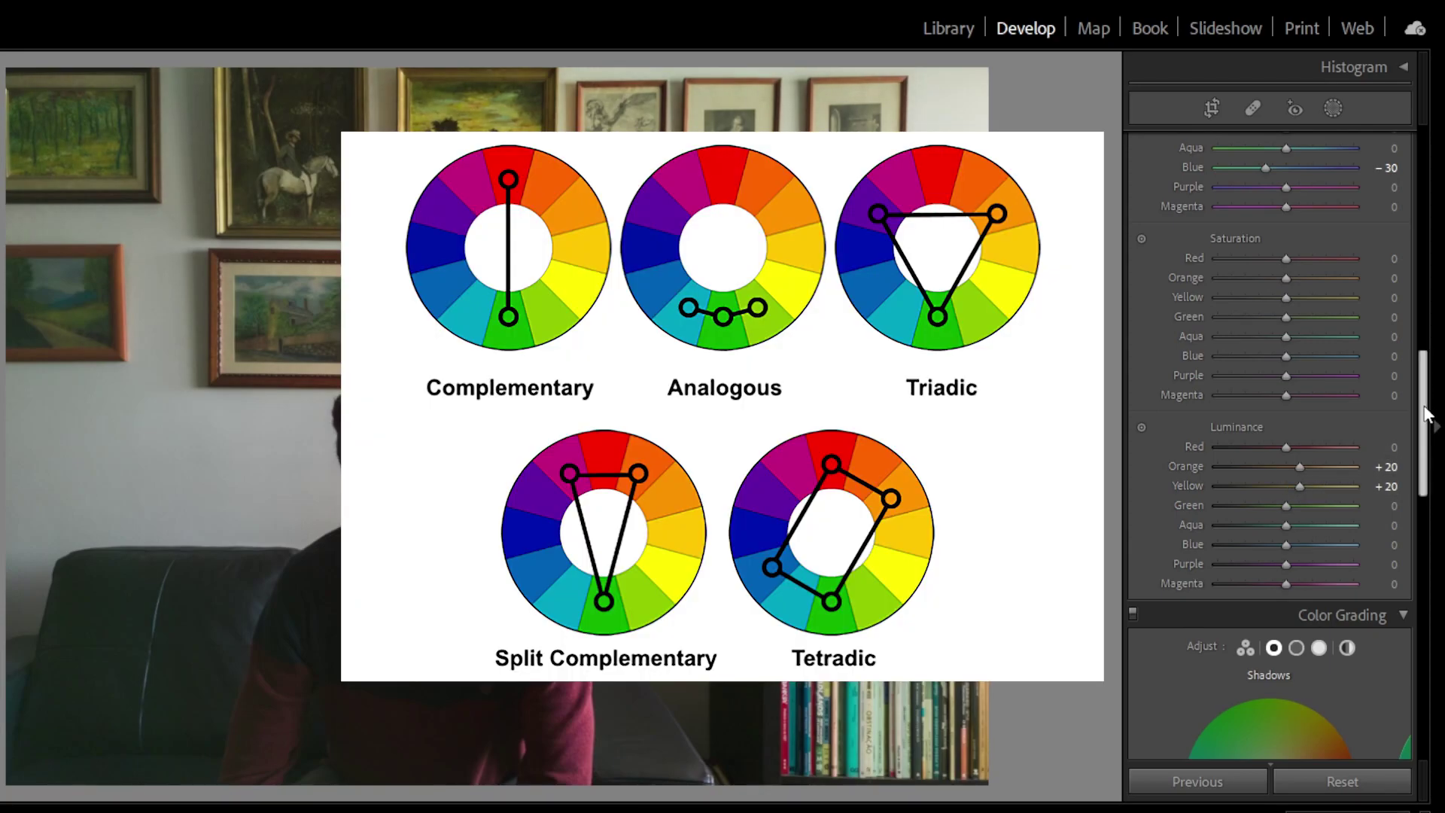
Color grade the portrait: shadows hue 90, saturation 11; midtones hue 70, saturation 10; highlights hue 50, saturation 20
{"action": "left_click_drag", "start_coordinate": [1426, 413], "coordinate": [1426, 500]}
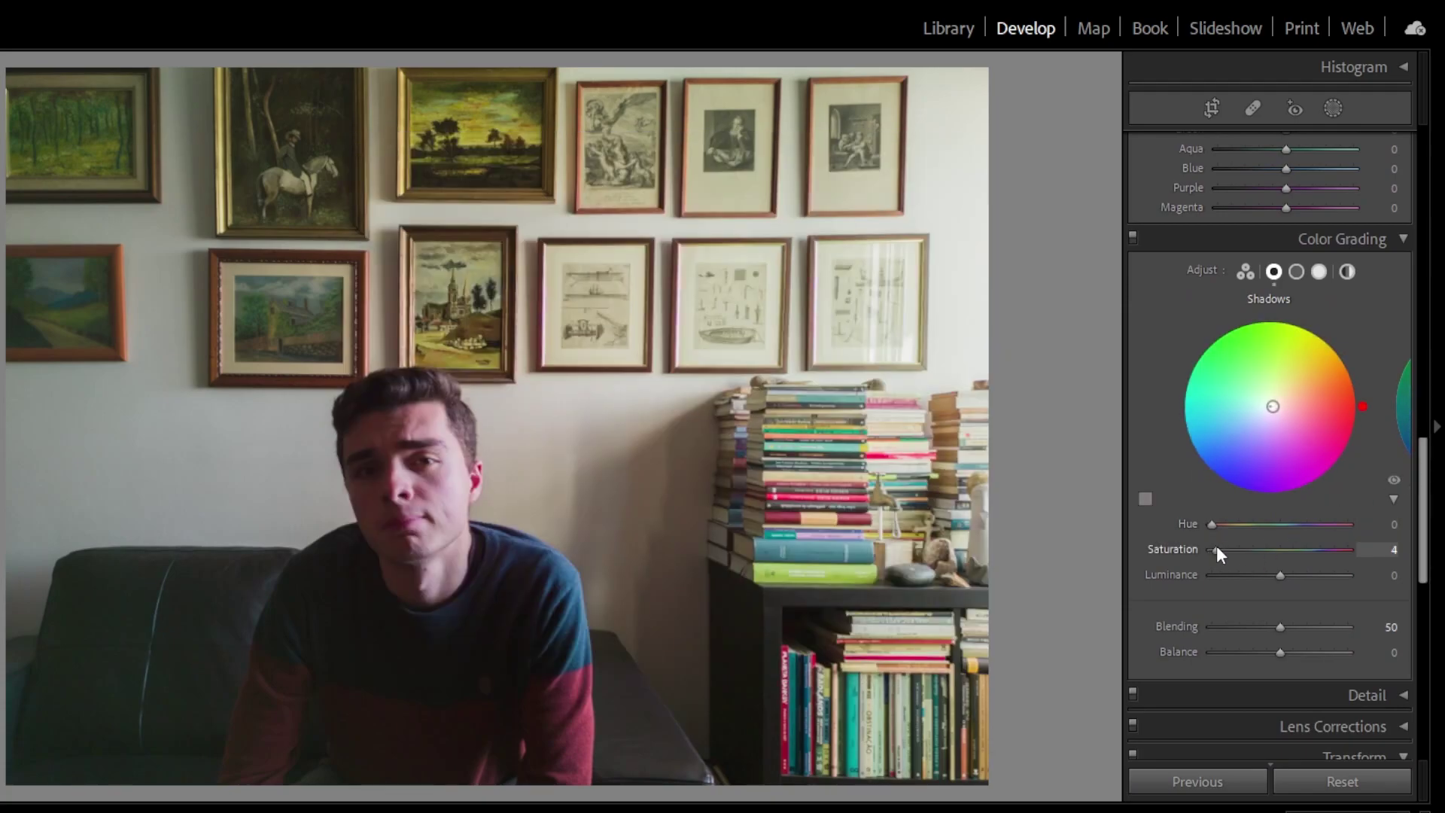
{"action": "left_click_drag", "start_coordinate": [1214, 548], "coordinate": [1245, 524]}
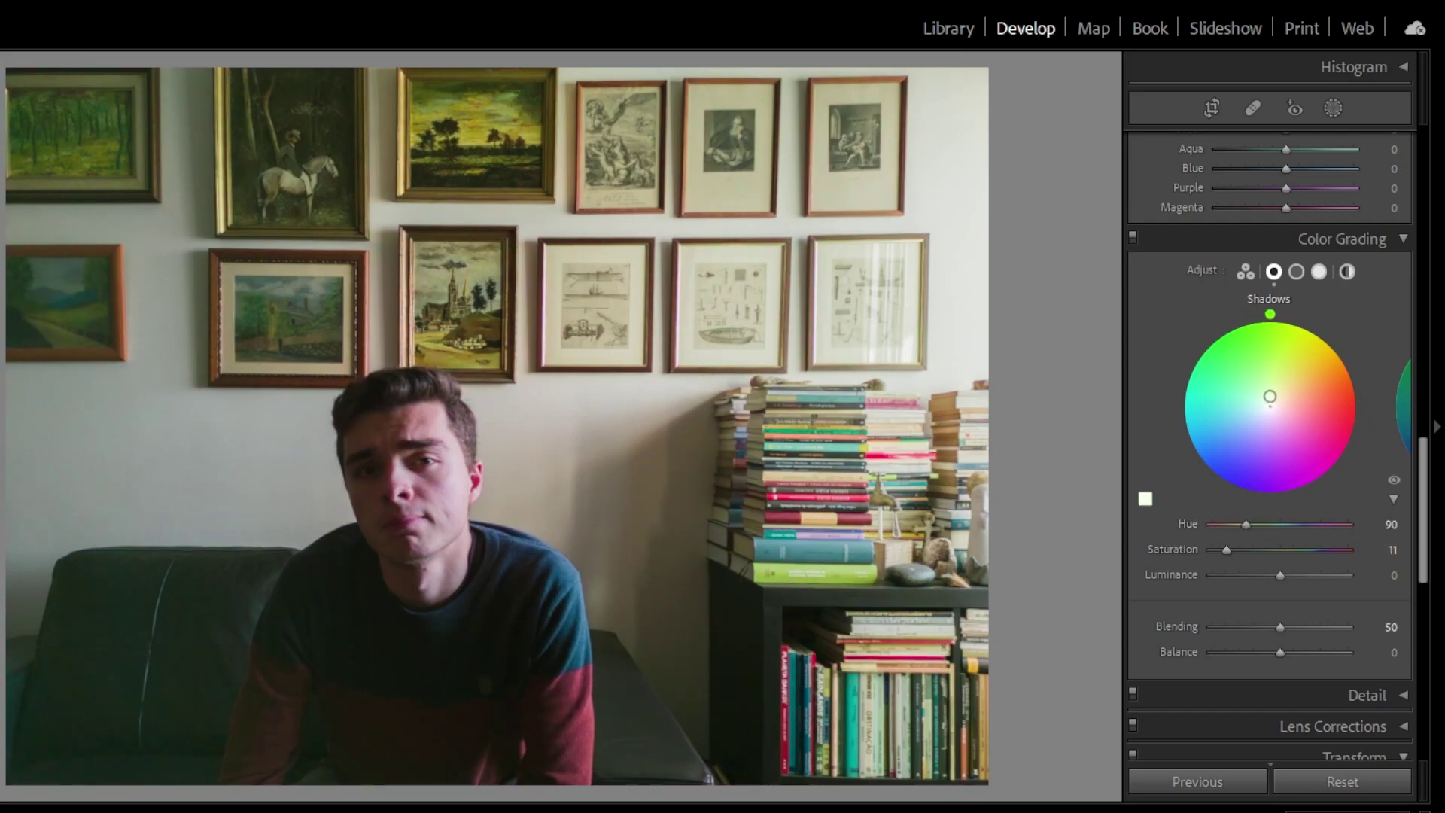
{"action": "left_click", "coordinate": [1296, 272]}
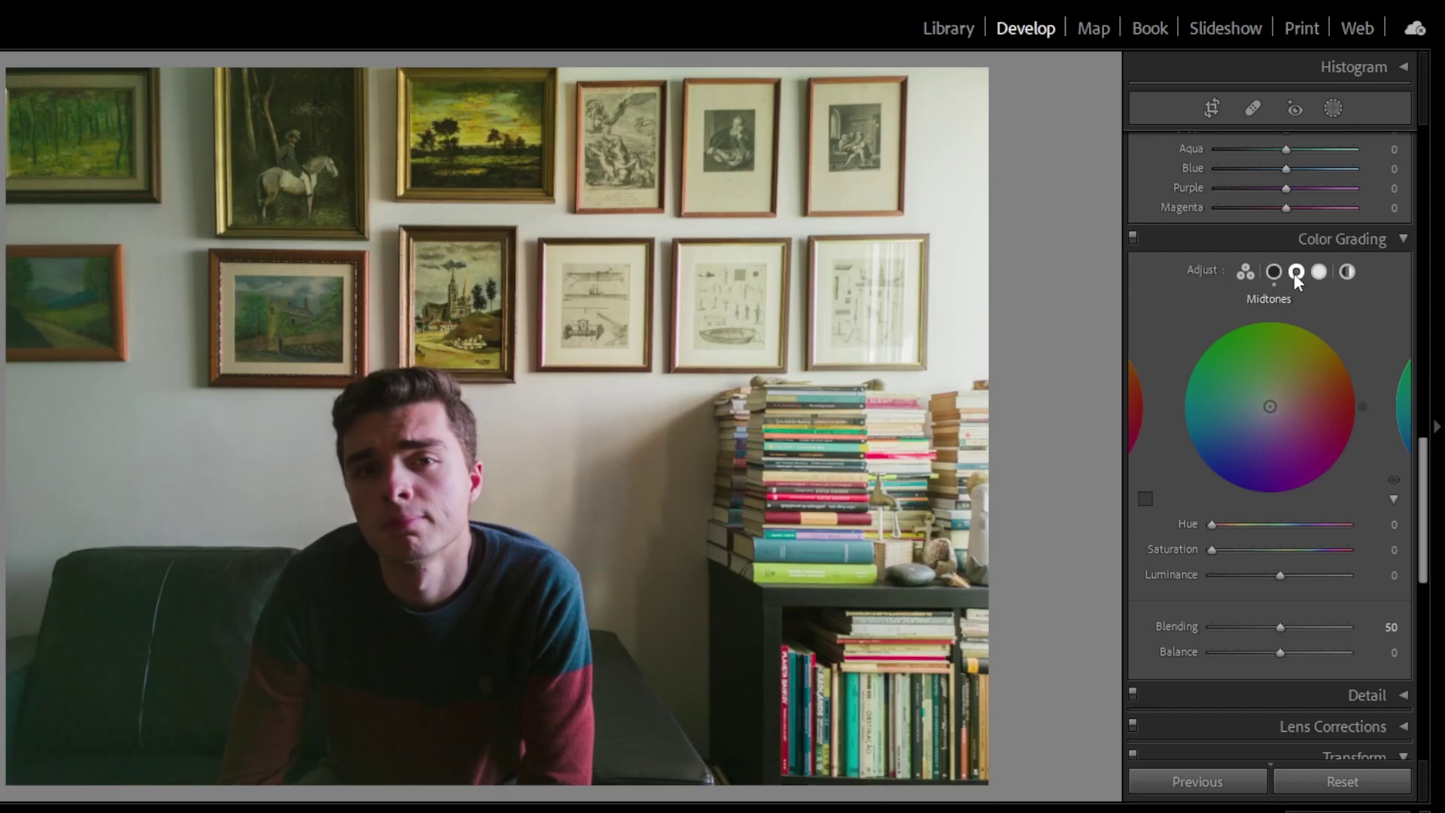
{"action": "left_click_drag", "start_coordinate": [1362, 407], "coordinate": [1302, 320]}
{"action": "left_click_drag", "start_coordinate": [1212, 549], "coordinate": [1228, 549]}
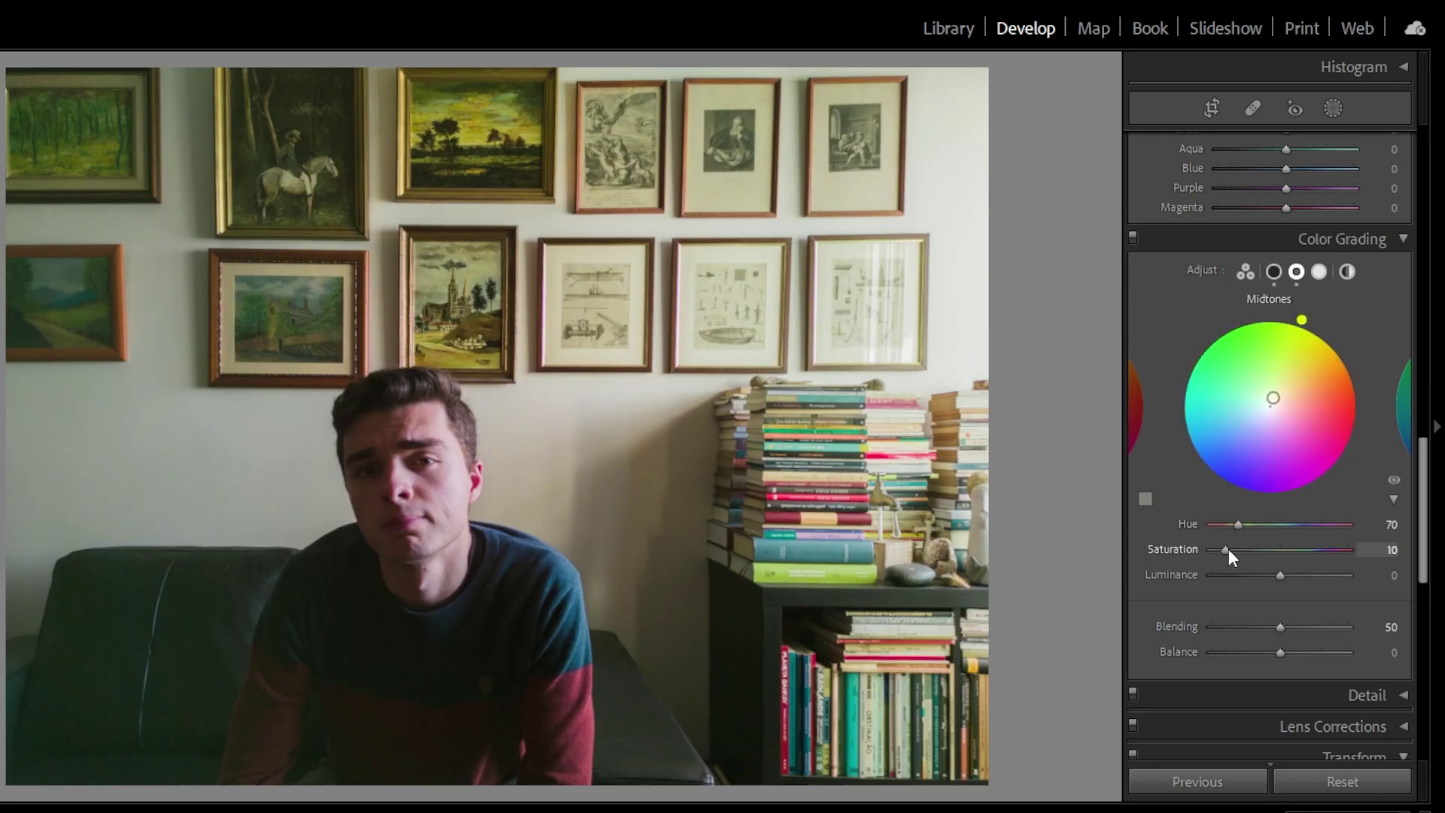
{"action": "left_click", "coordinate": [1318, 272]}
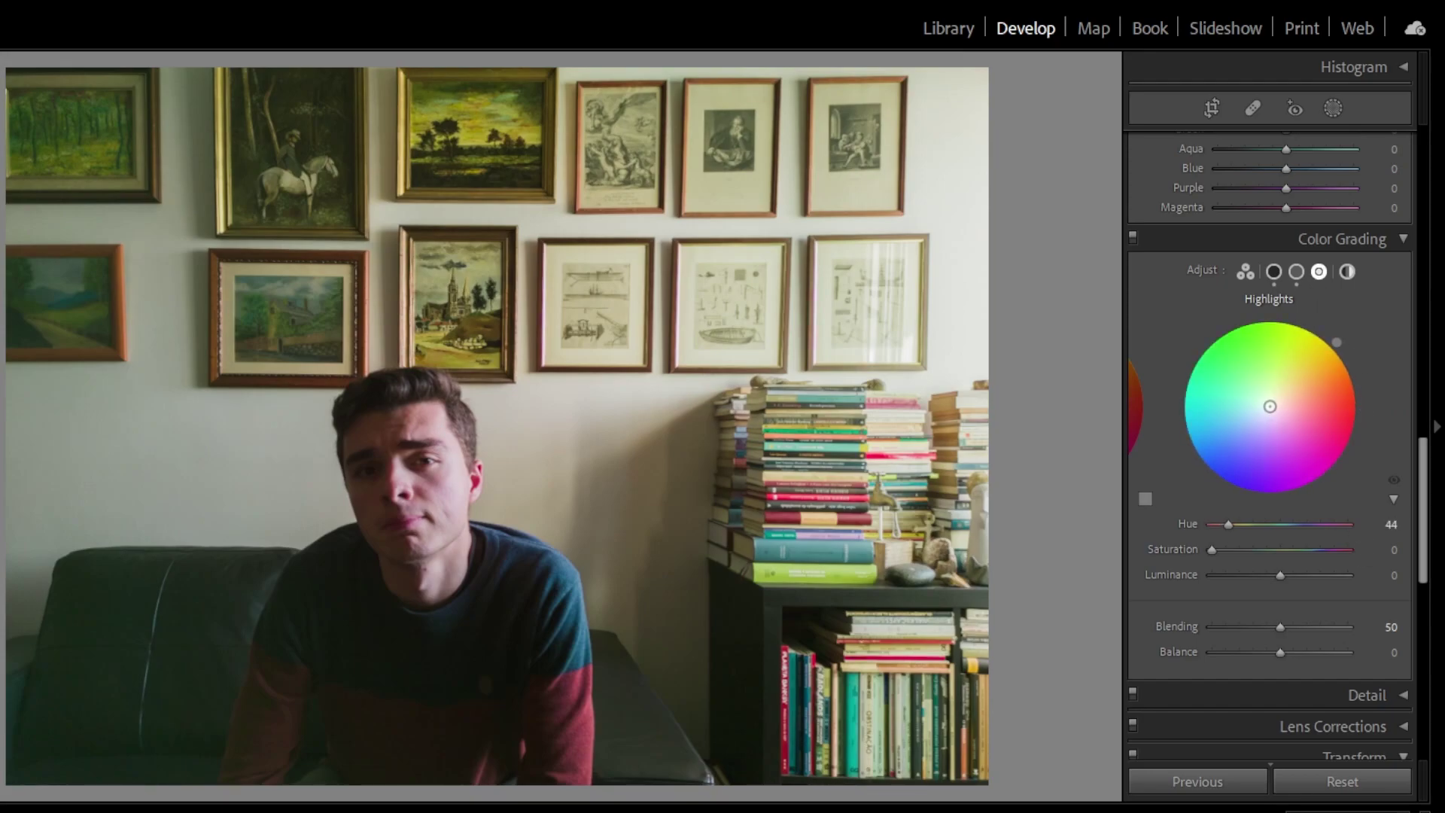
{"action": "left_click_drag", "start_coordinate": [1212, 550], "coordinate": [1240, 548]}
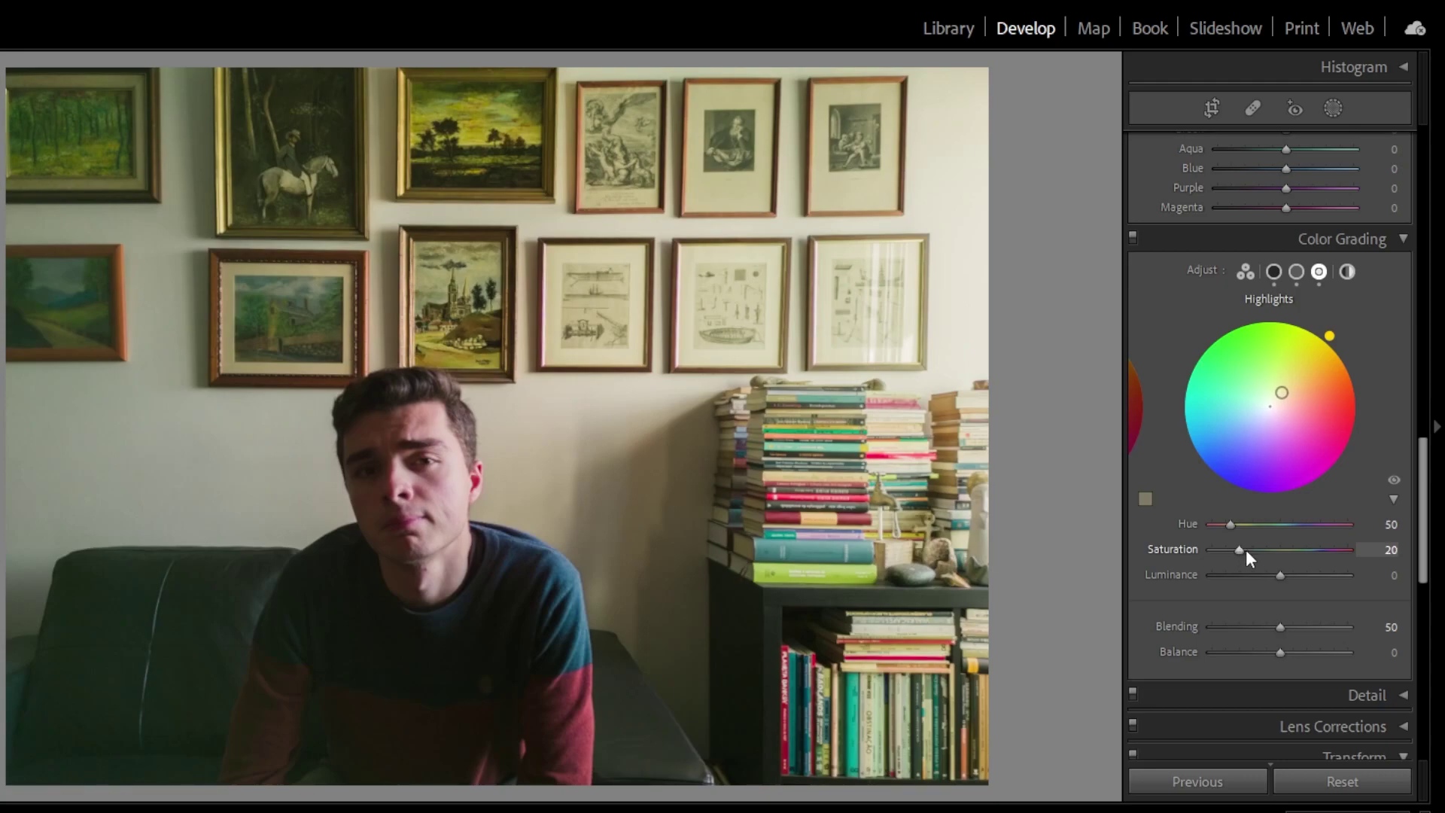
Color grade the portrait globally with hue 60 and saturation 10, and add grain
{"action": "left_click", "coordinate": [1348, 272]}
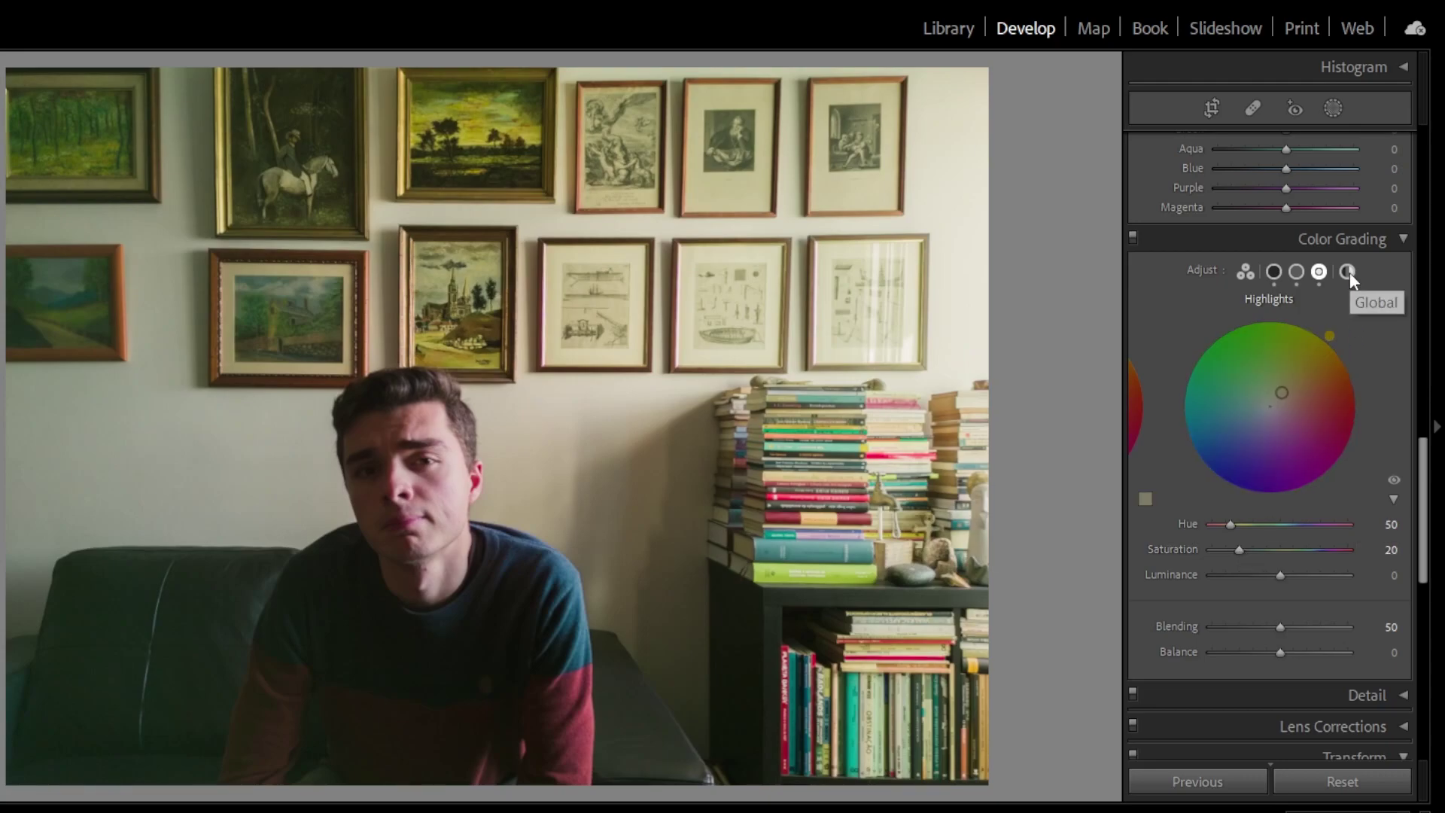
{"action": "left_click_drag", "start_coordinate": [1331, 338], "coordinate": [1316, 327]}
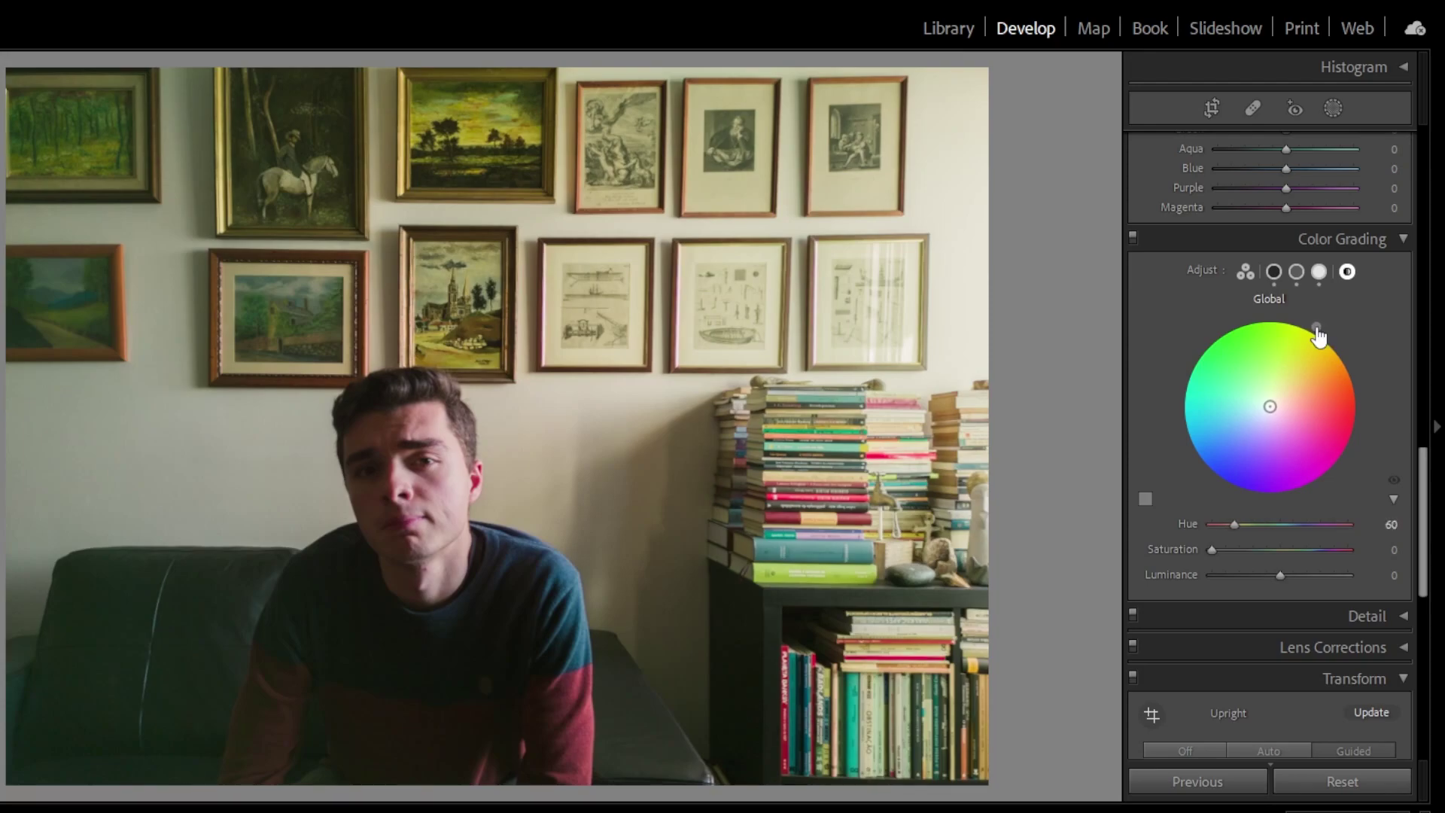
{"action": "left_click_drag", "start_coordinate": [1213, 548], "coordinate": [1227, 549]}
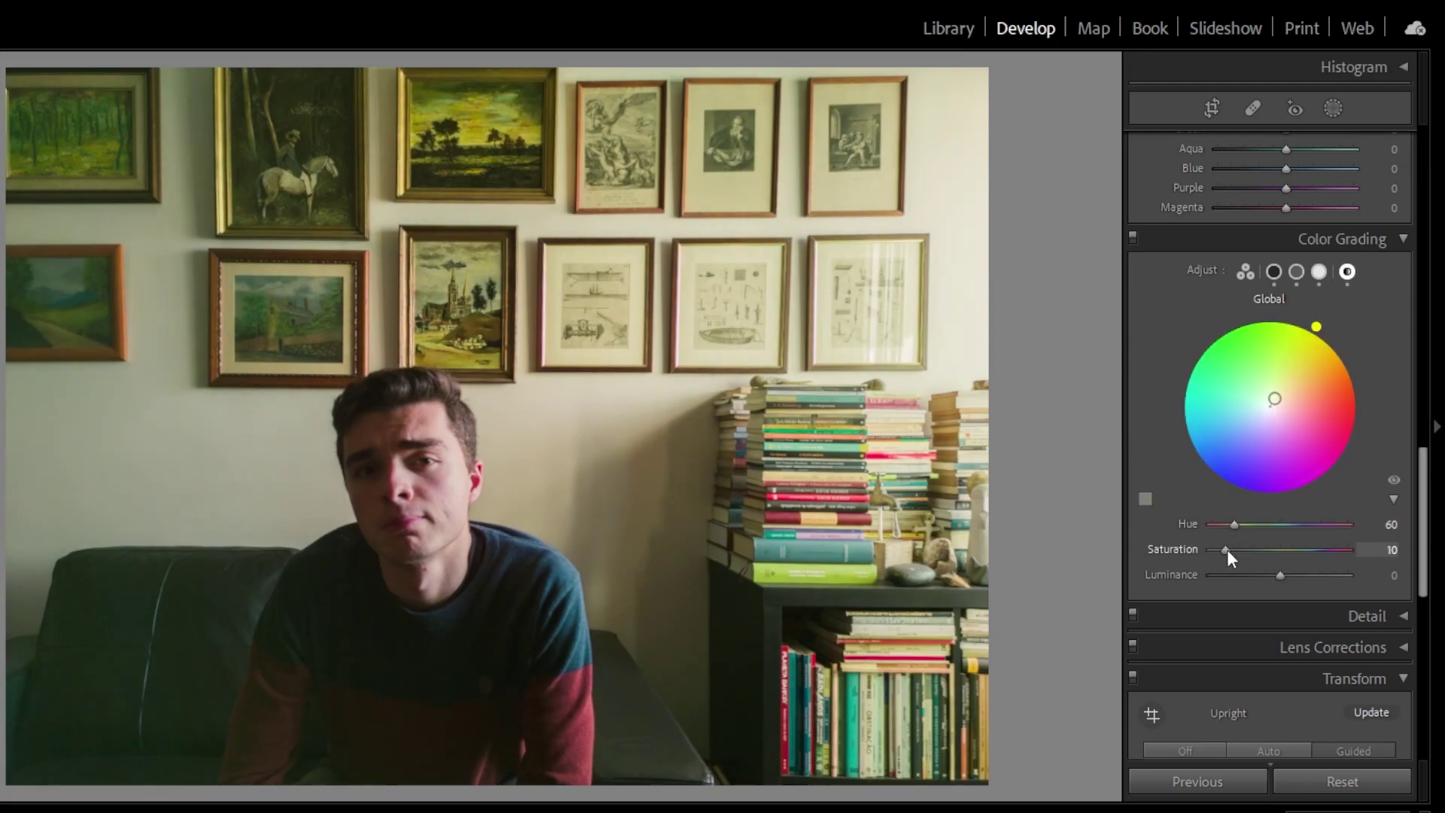
{"action": "scroll", "coordinate": [1229, 471], "scroll_direction": "down", "scroll_amount": 2}
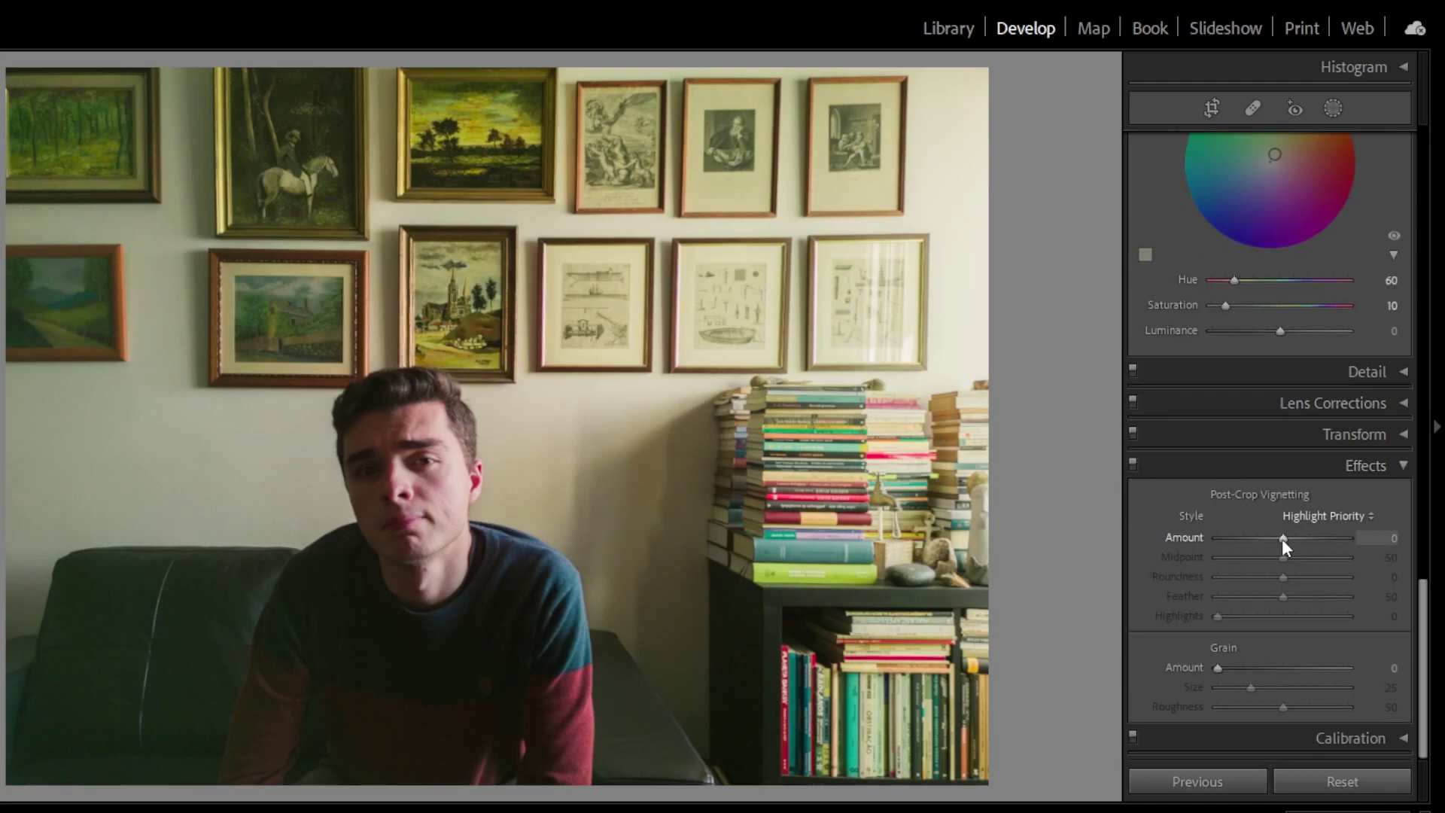
{"action": "left_click_drag", "start_coordinate": [1217, 668], "coordinate": [1238, 677]}
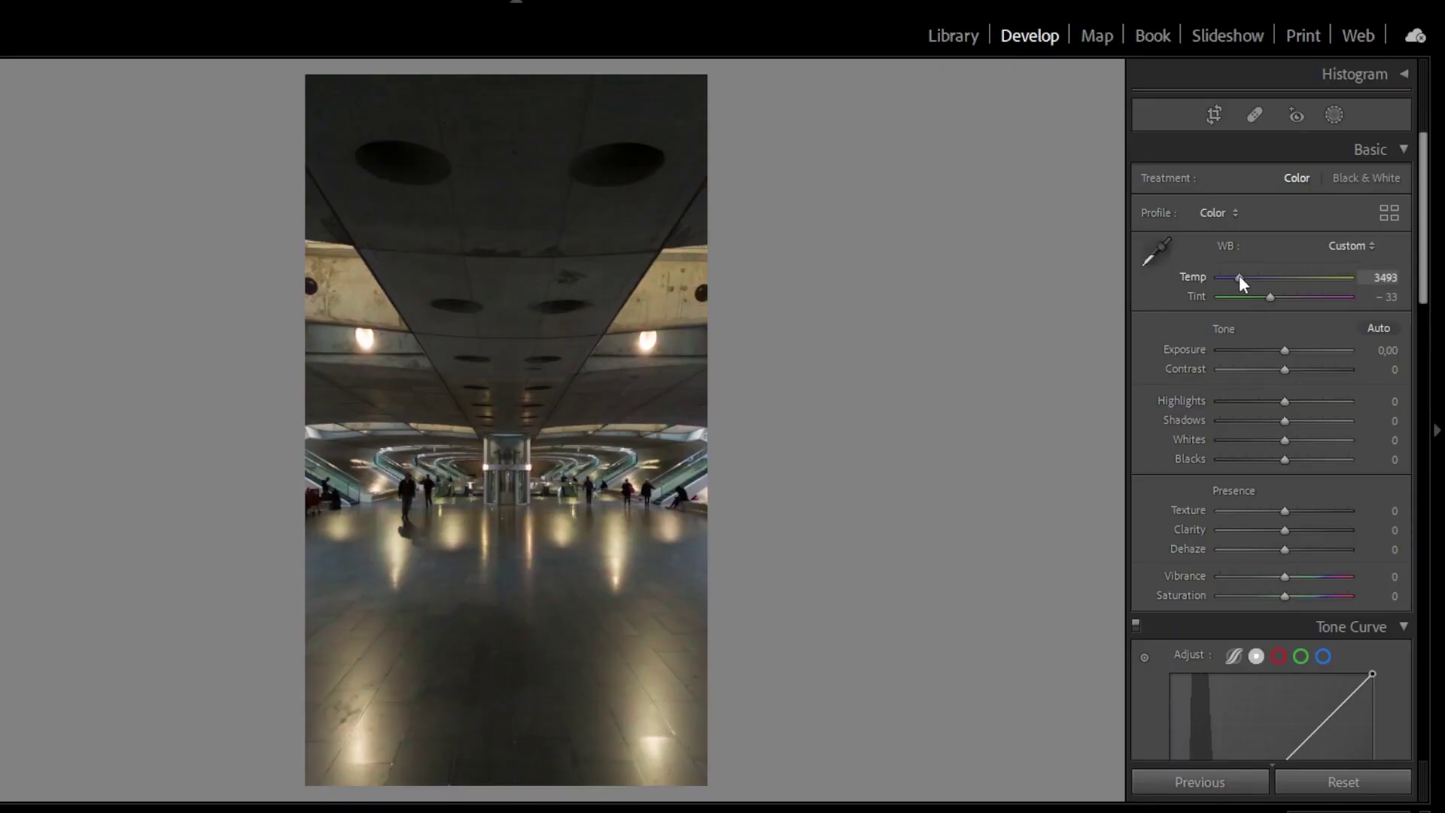
Set the station photo's temperature to 3200, adjust its tint and tone with blacks at -16, and set texture and clarity to -6
{"action": "left_click_drag", "start_coordinate": [1234, 280], "coordinate": [1286, 300]}
{"action": "left_click", "coordinate": [1383, 278]}
{"action": "type", "text": "3200"}
{"action": "key", "text": "Return"}
{"action": "left_click_drag", "start_coordinate": [1285, 351], "coordinate": [1290, 422]}
{"action": "left_click_drag", "start_coordinate": [1284, 511], "coordinate": [1280, 529]}
Shape the station photo's tone curve with a highlight and a shadow point, a raised black point and the white point lowered to output 247
{"action": "scroll", "coordinate": [1265, 537], "scroll_direction": "down", "scroll_amount": 5}
{"action": "left_click_drag", "start_coordinate": [1319, 423], "coordinate": [1319, 419]}
{"action": "left_click_drag", "start_coordinate": [1224, 520], "coordinate": [1224, 525]}
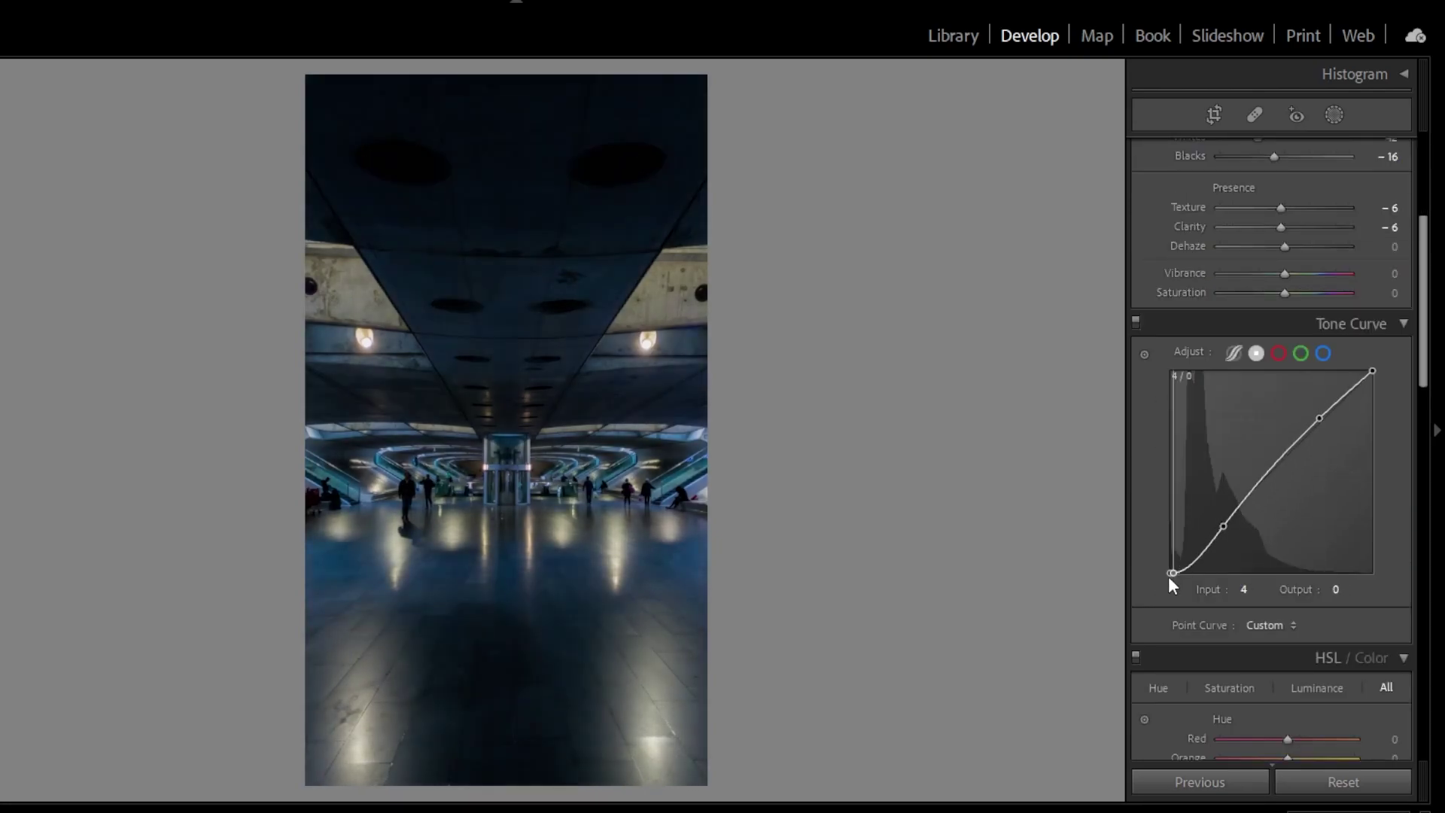
{"action": "left_click_drag", "start_coordinate": [1171, 573], "coordinate": [1171, 564]}
{"action": "left_click_drag", "start_coordinate": [1373, 371], "coordinate": [1373, 378]}
Set the HSL blue hue to +10, blue saturation and luminance to +20, and aqua luminance to +16
{"action": "scroll", "coordinate": [1385, 461], "scroll_direction": "down", "scroll_amount": 5}
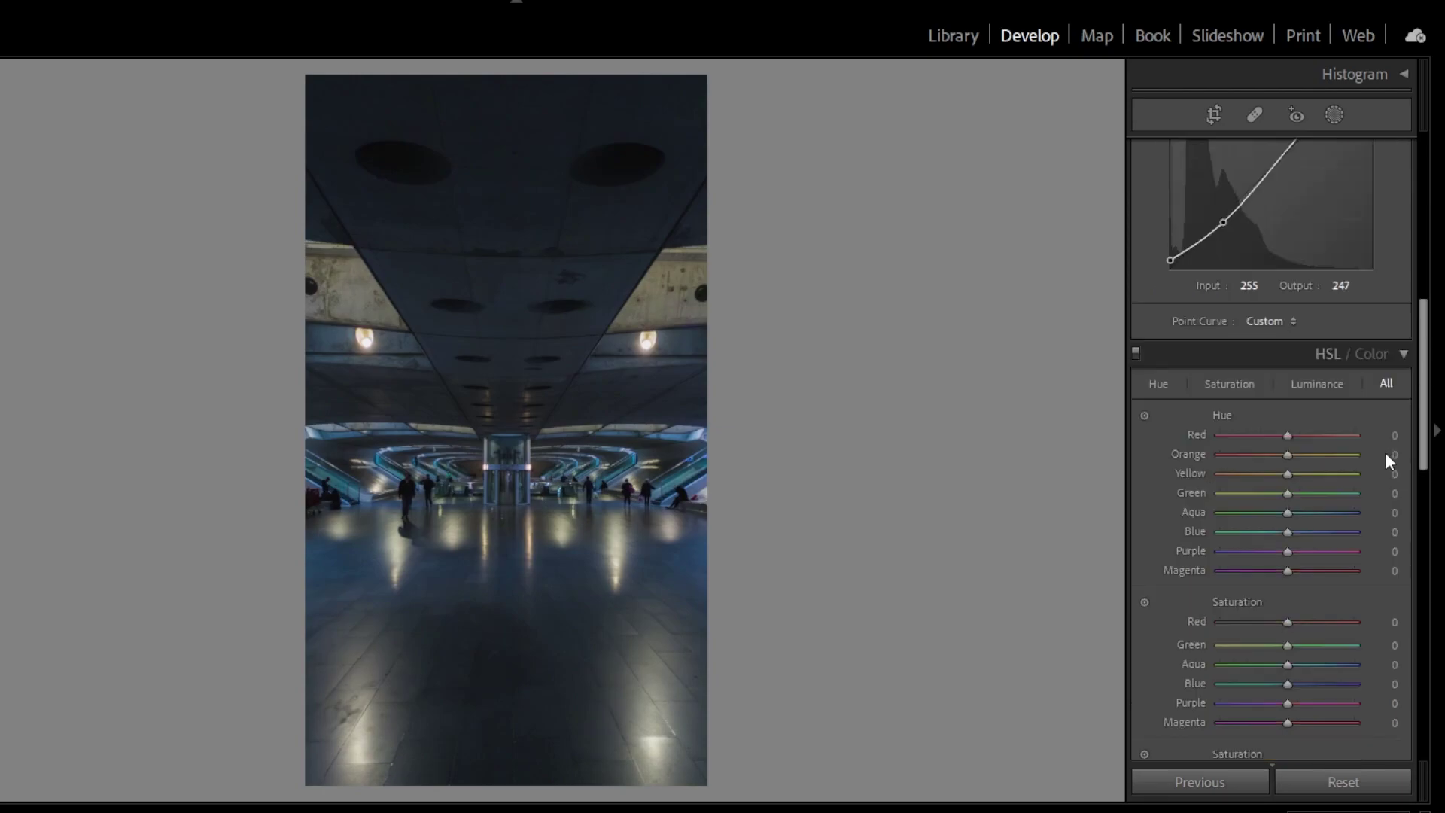
{"action": "scroll", "coordinate": [1381, 461], "scroll_direction": "down", "scroll_amount": 5}
{"action": "left_click_drag", "start_coordinate": [1287, 230], "coordinate": [1296, 240]}
{"action": "left_click_drag", "start_coordinate": [1287, 416], "coordinate": [1300, 418]}
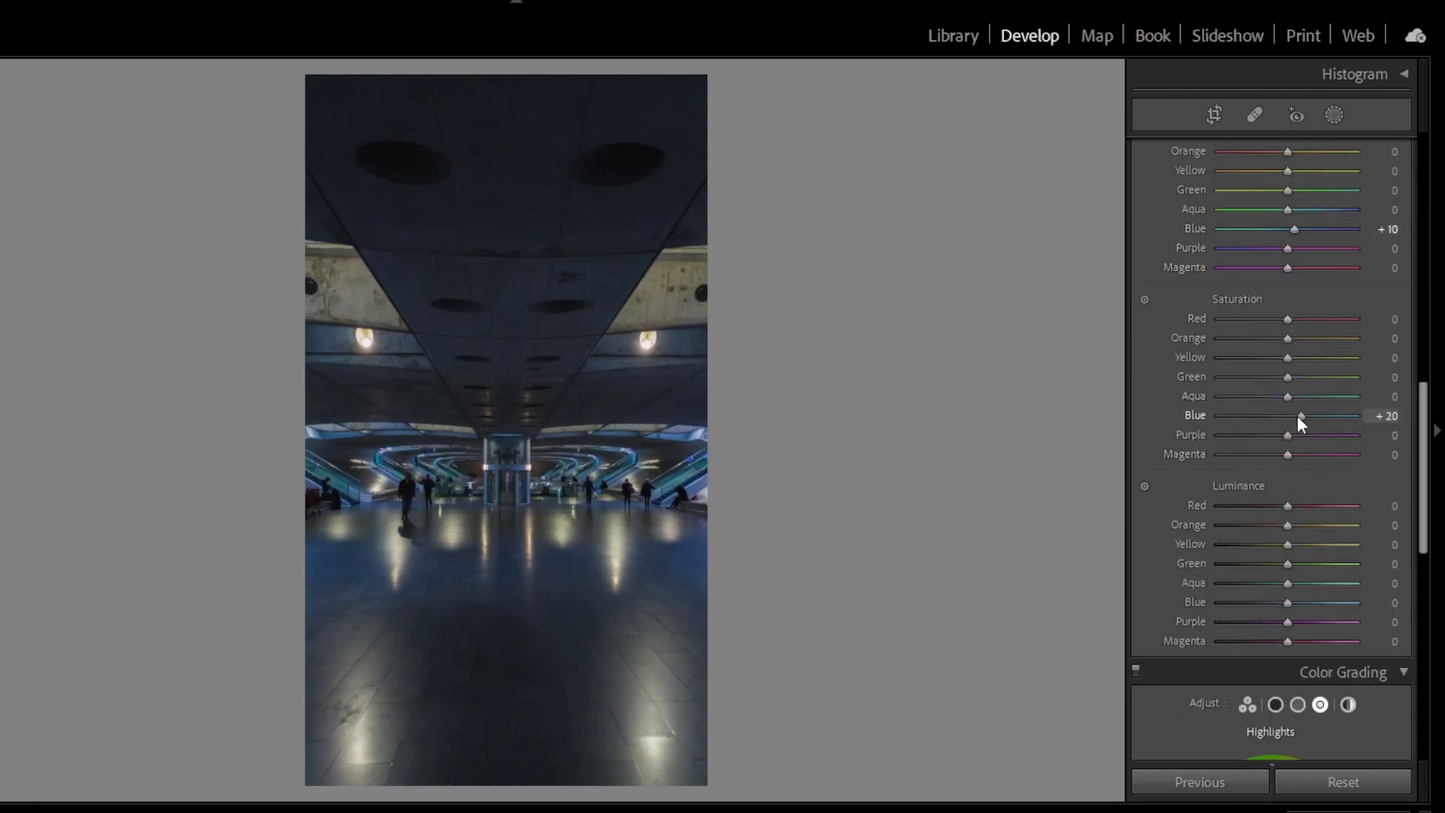
{"action": "left_click_drag", "start_coordinate": [1288, 602], "coordinate": [1303, 591]}
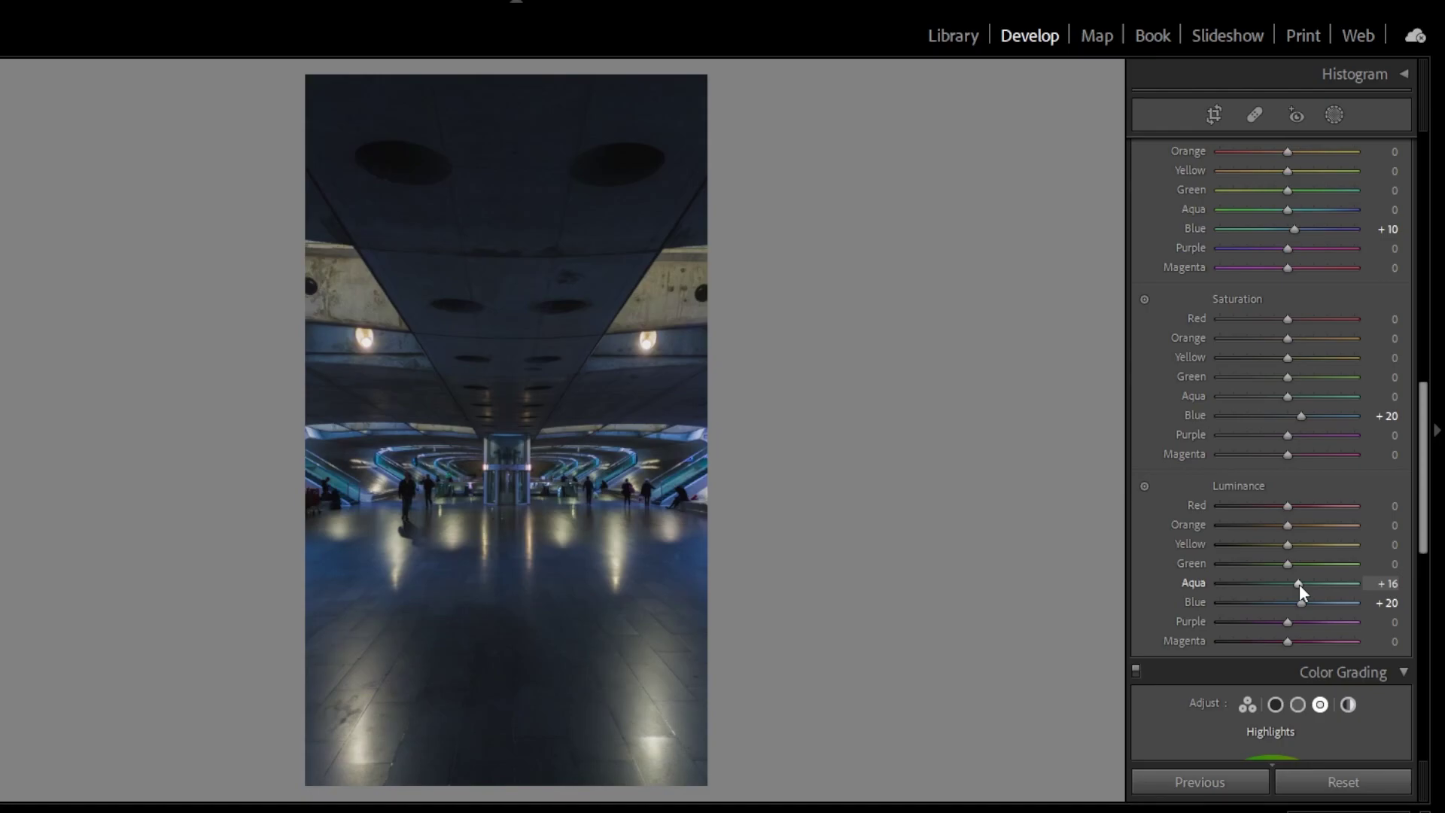
Color grade the station photo's shadows with hue 235, saturation 35 and luminance -17
{"action": "scroll", "coordinate": [1295, 497], "scroll_direction": "down", "scroll_amount": 5}
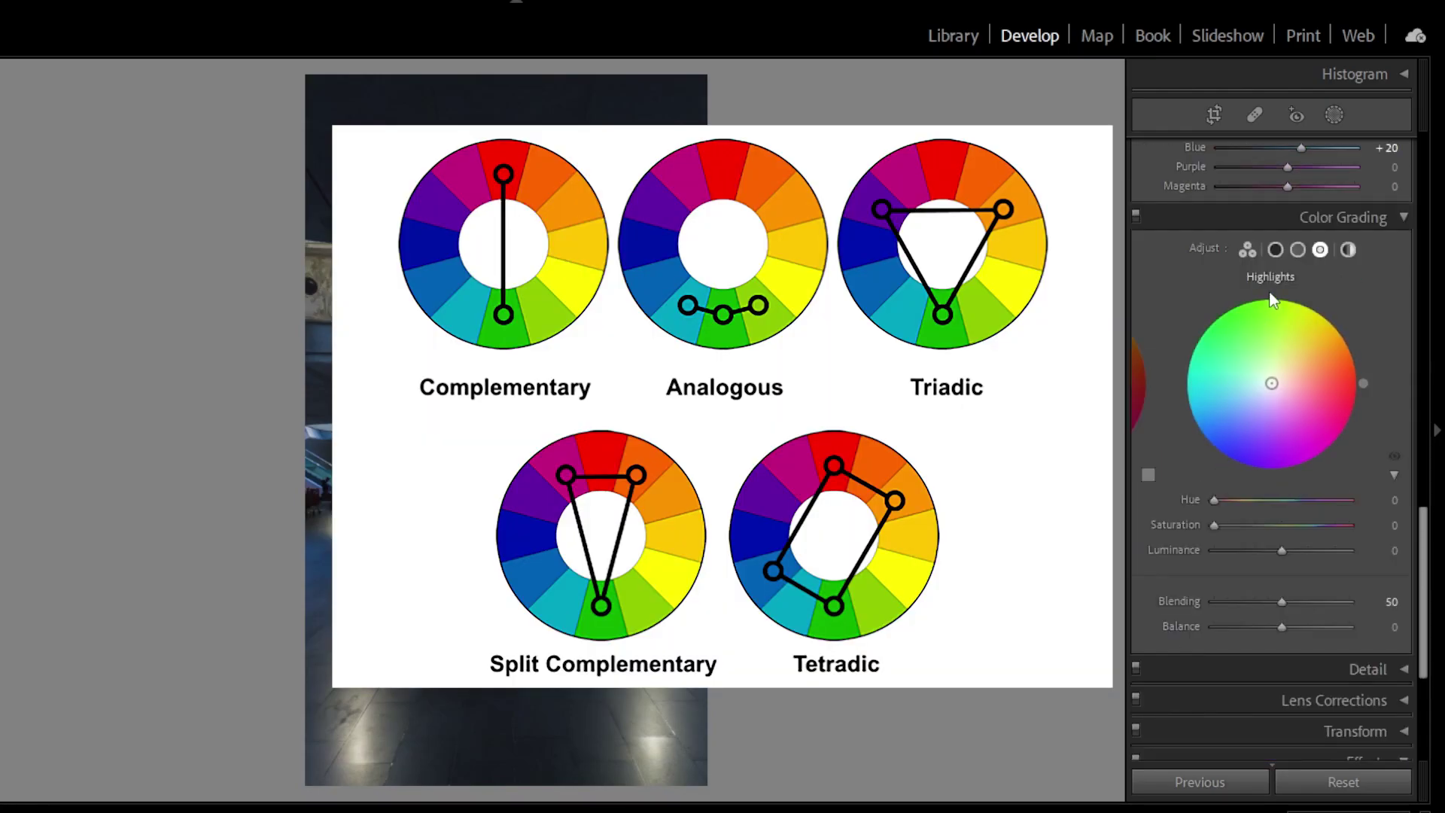
{"action": "left_click", "coordinate": [1275, 249]}
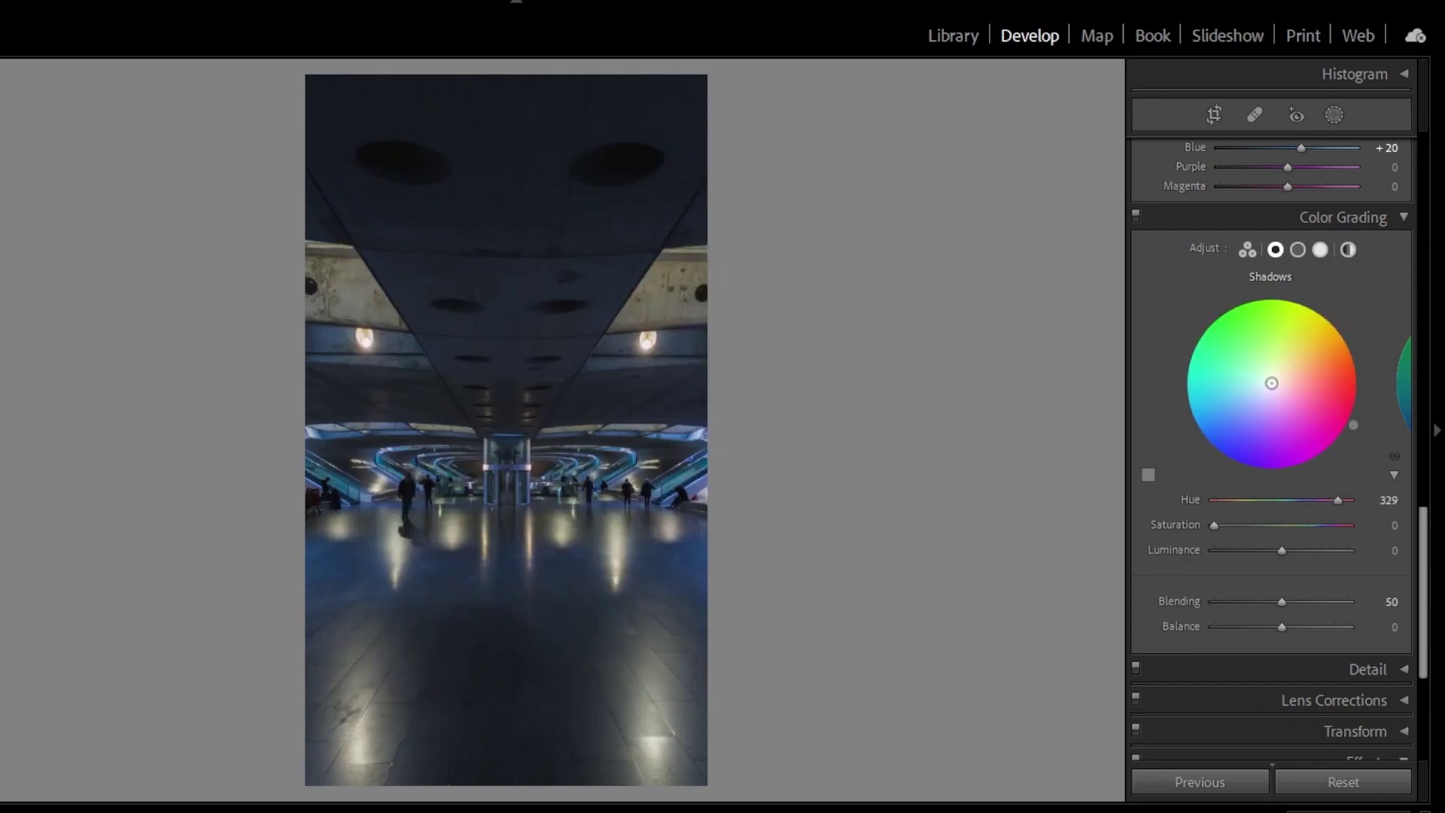
{"action": "left_click_drag", "start_coordinate": [1363, 384], "coordinate": [1215, 455]}
{"action": "left_click_drag", "start_coordinate": [1213, 525], "coordinate": [1268, 550]}
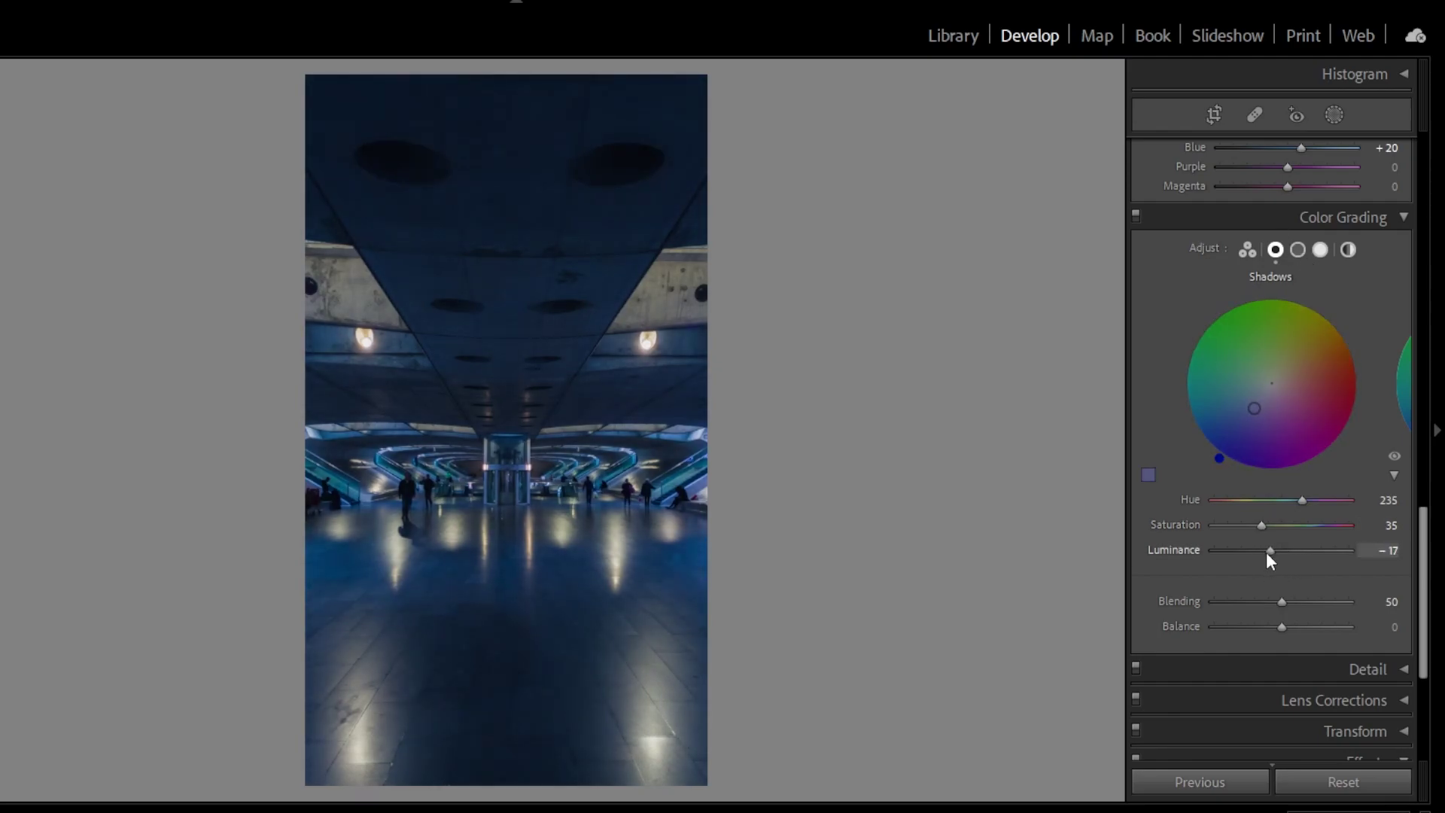
Color grade the station photo's midtones with hue 223 and saturation 24
{"action": "left_click", "coordinate": [1298, 249]}
{"action": "left_click_drag", "start_coordinate": [1363, 384], "coordinate": [1207, 447]}
{"action": "left_click_drag", "start_coordinate": [1214, 524], "coordinate": [1247, 529]}
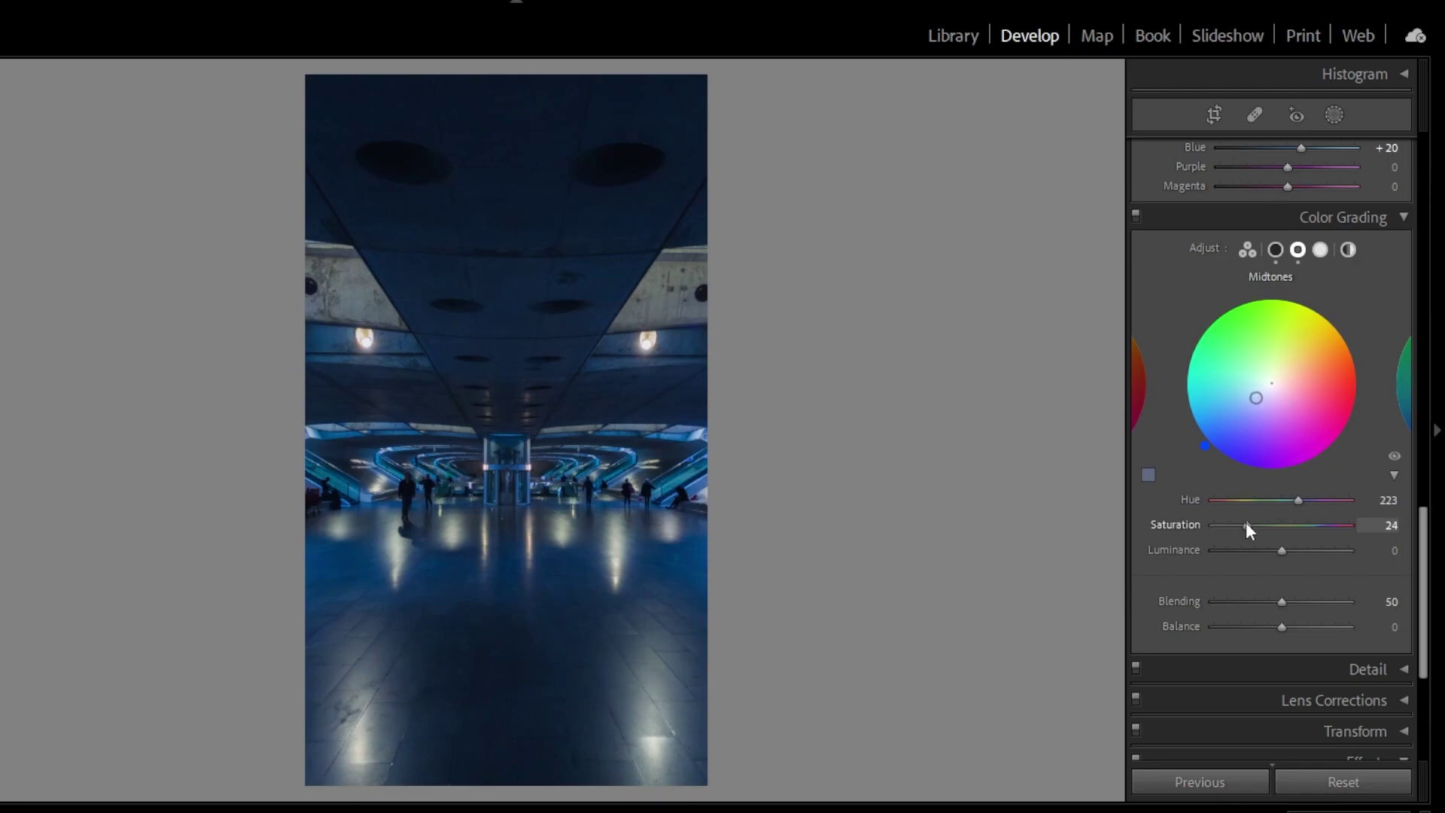
Color grade the station photo's highlights with hue 185 and saturation 25, and set Blending to 65
{"action": "left_click", "coordinate": [1320, 250]}
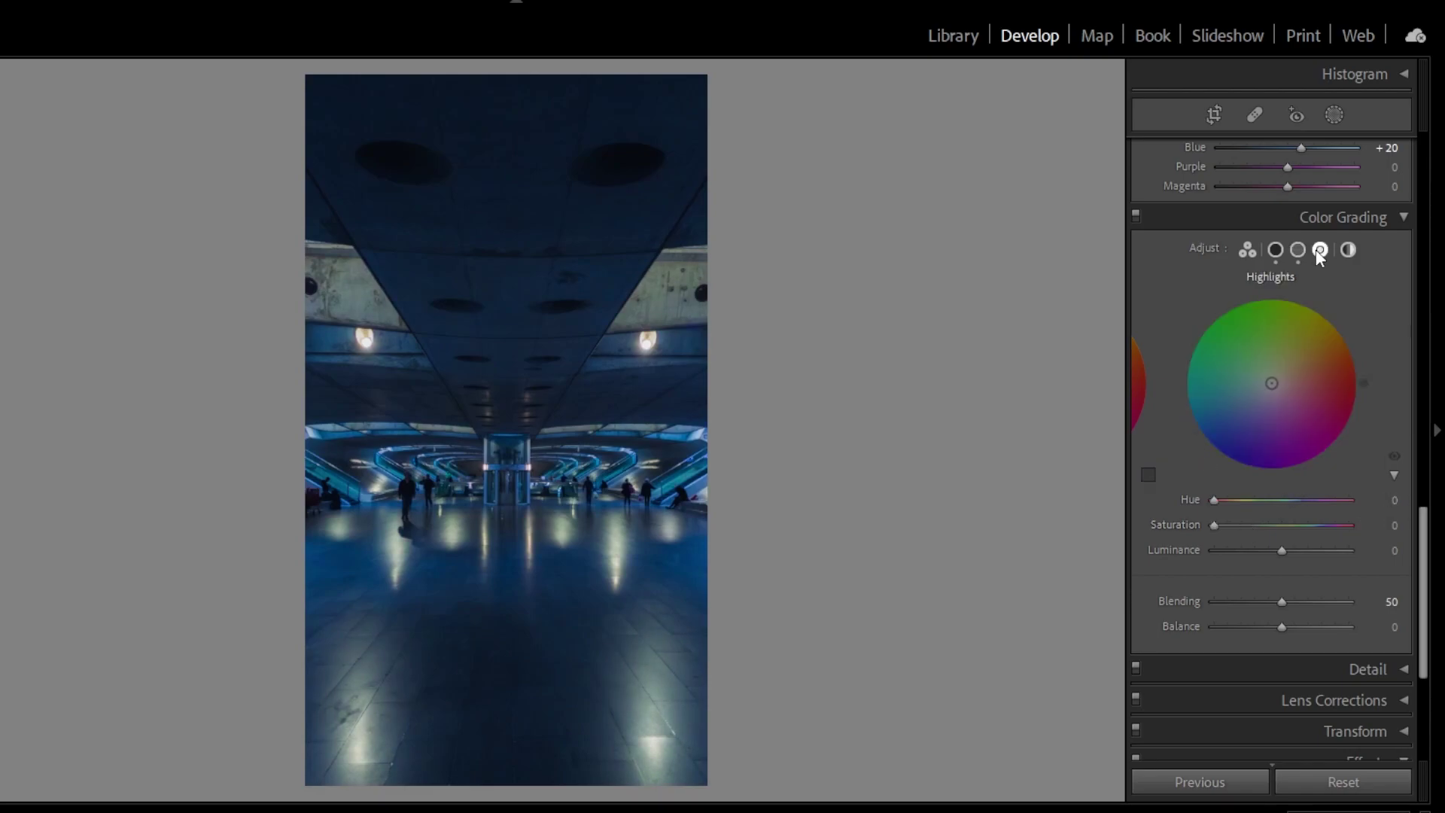
{"action": "left_click_drag", "start_coordinate": [1213, 526], "coordinate": [1248, 532]}
{"action": "left_click_drag", "start_coordinate": [1355, 384], "coordinate": [1191, 427]}
{"action": "left_click_drag", "start_coordinate": [1244, 525], "coordinate": [1248, 527]}
{"action": "left_click_drag", "start_coordinate": [1191, 426], "coordinate": [1181, 392]}
{"action": "left_click_drag", "start_coordinate": [1284, 611], "coordinate": [1301, 612]}
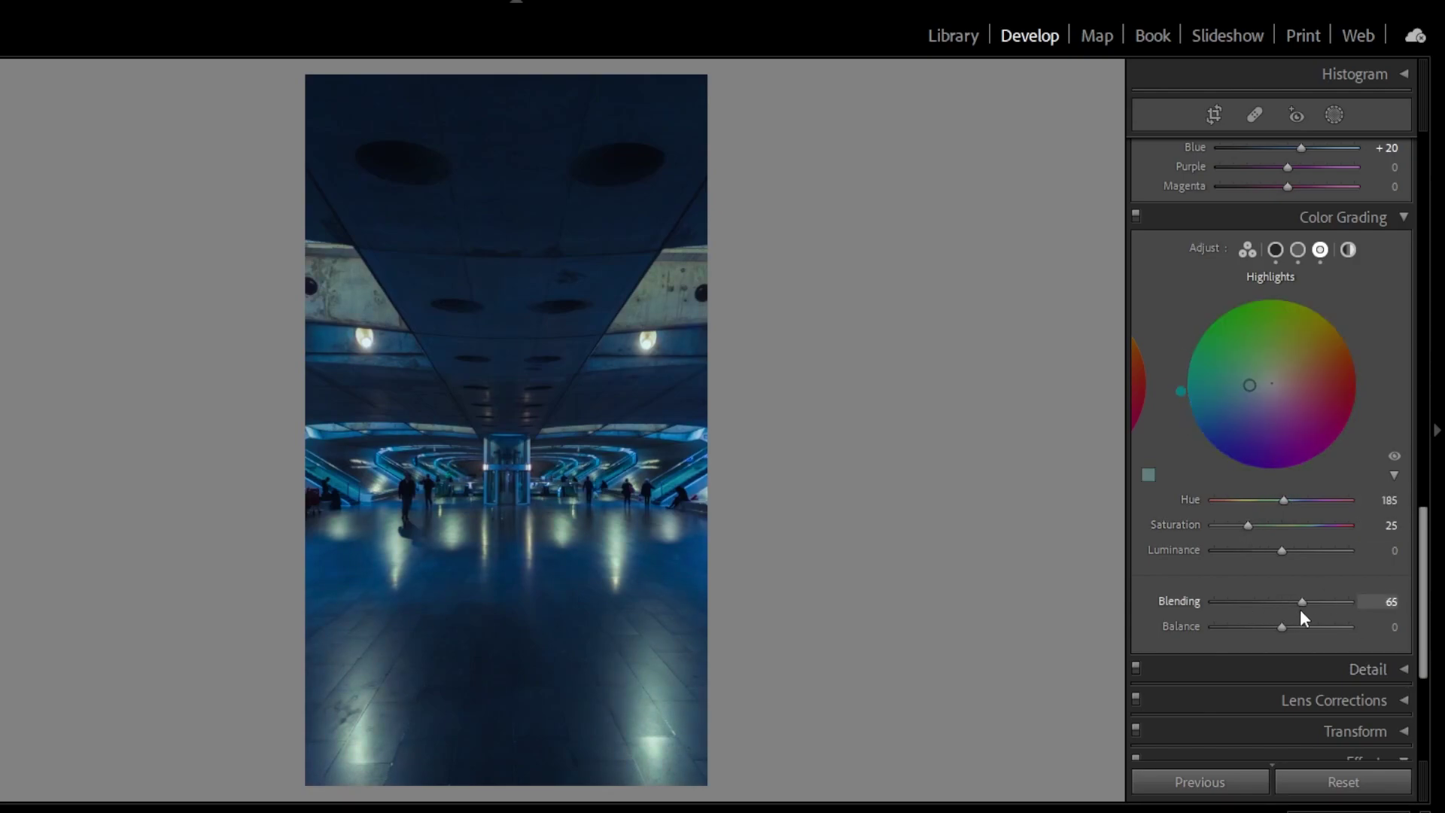
{"action": "scroll", "coordinate": [1291, 595], "scroll_direction": "down", "scroll_amount": 5}
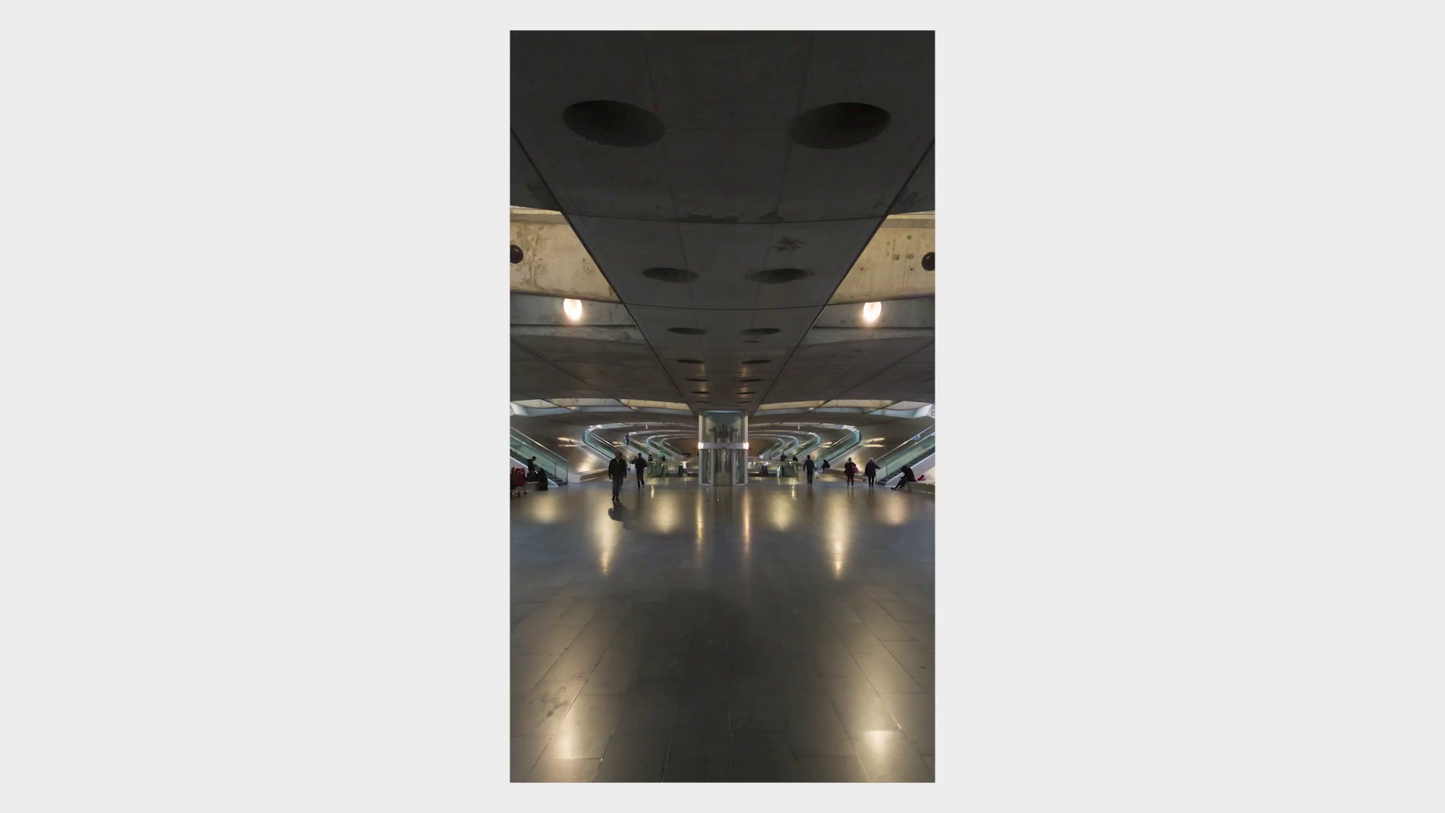